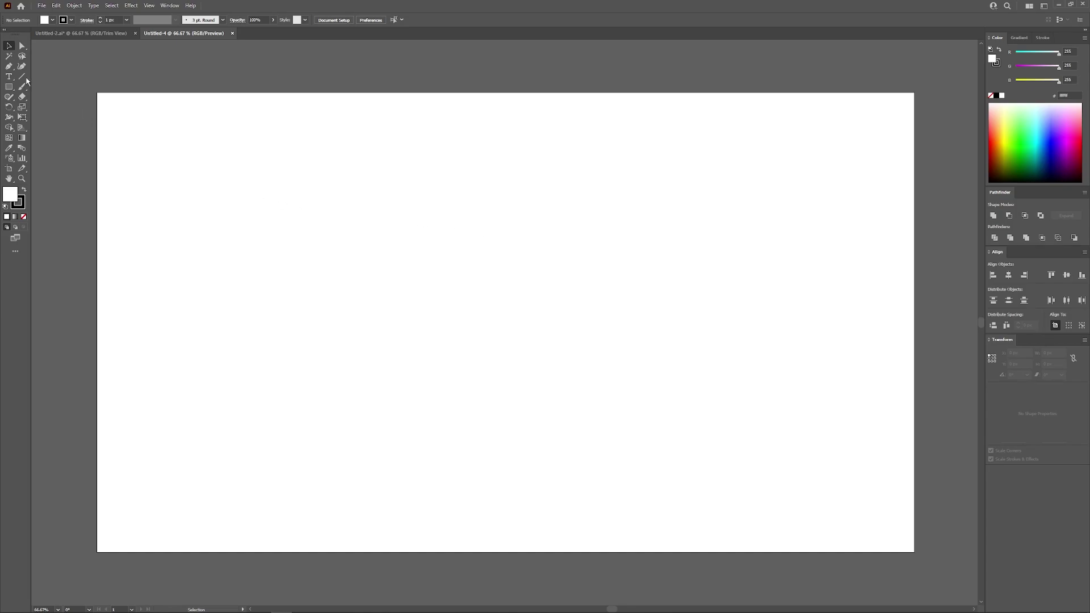
Draw a rectangle across the artboard and fill it light green.
left_click(9, 86)
mouse_move(201, 153)
left_mouse_down()
mouse_move(690, 335)
mouse_move(694, 367)
mouse_move(731, 405)
left_mouse_up()
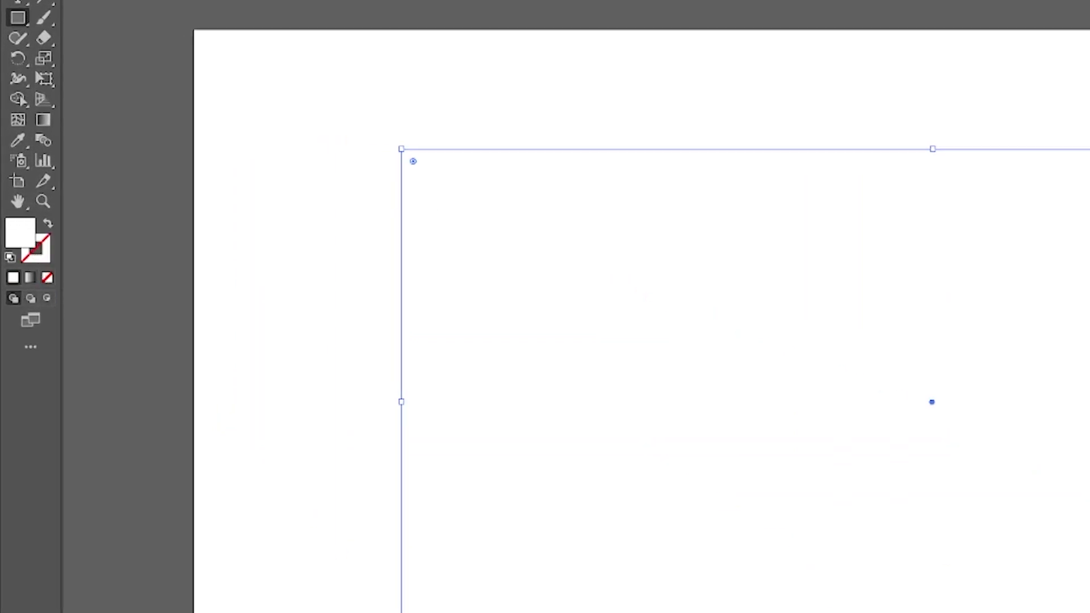
left_click_drag(1018, 114, 1016, 108)
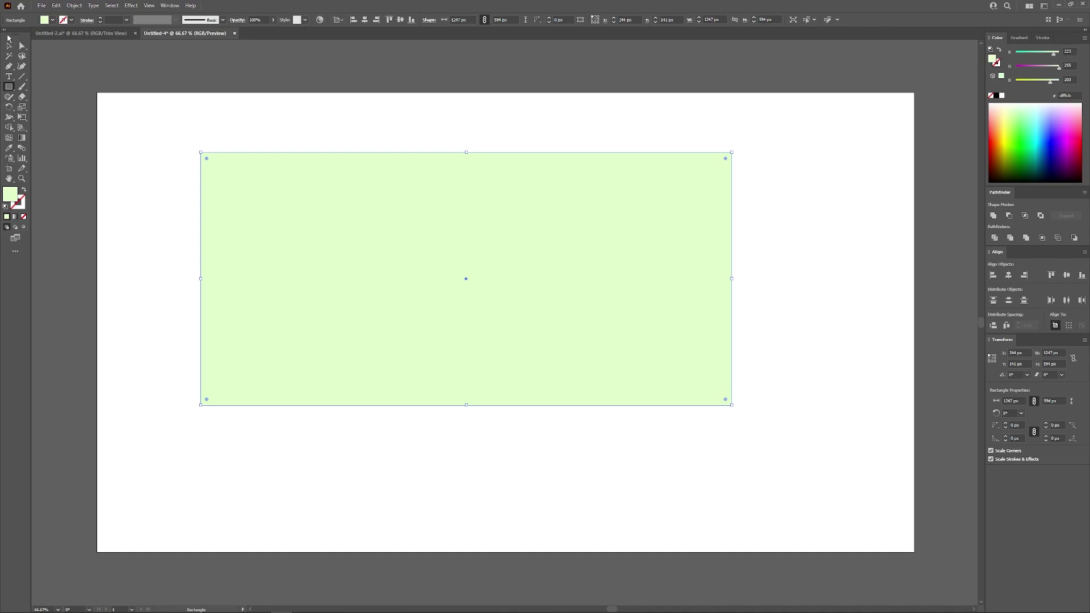
left_click(8, 45)
left_click_drag(467, 182, 456, 217)
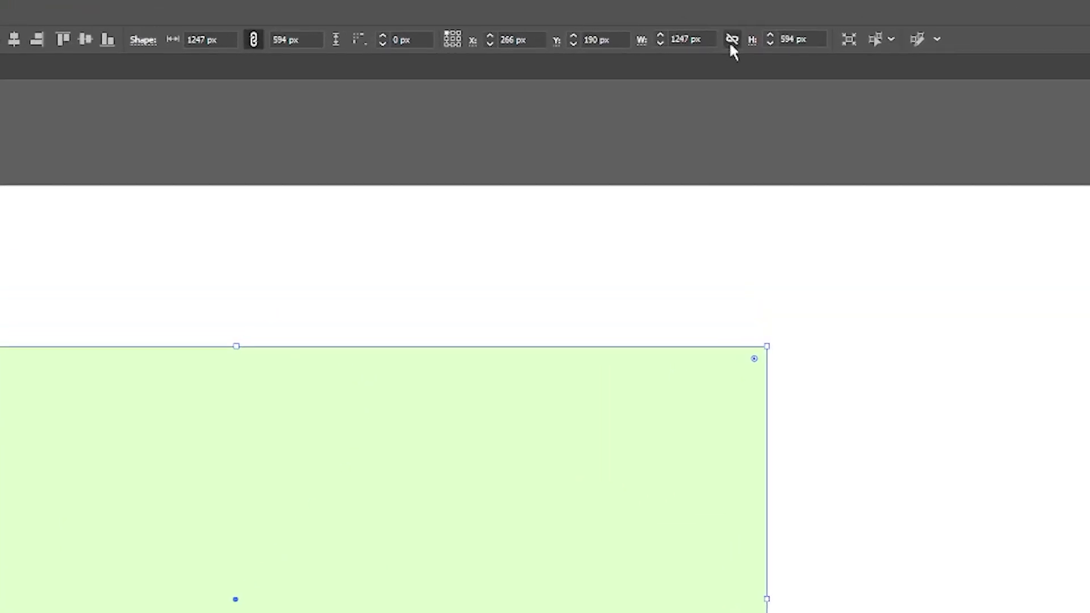
Resize the rectangle to 1920 × 1080 px and centre it on the artboard.
left_click(703, 19)
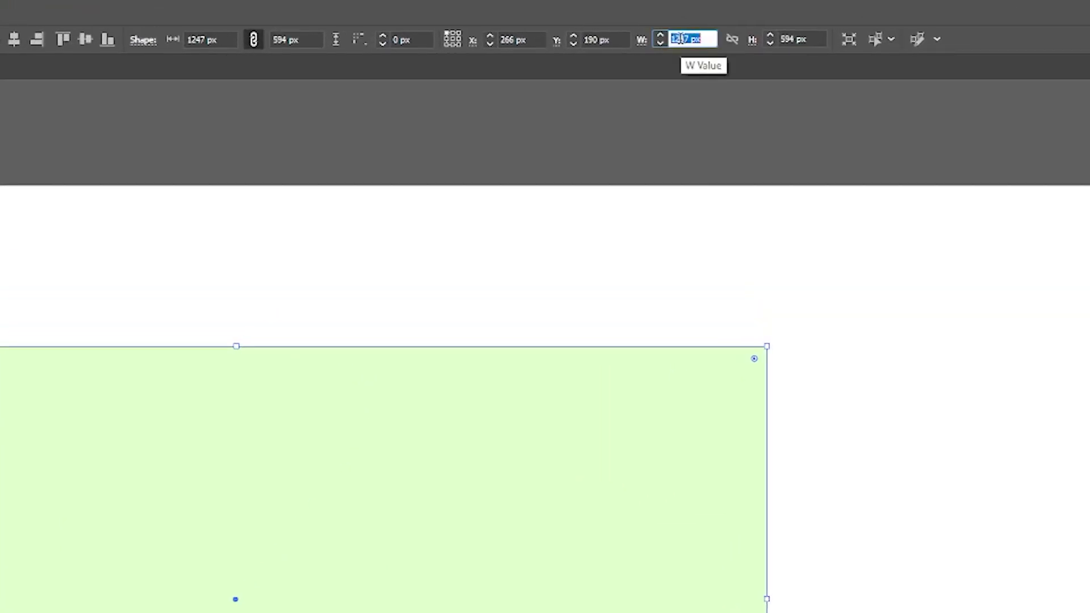
type("1920")
key("Tab")
type("1")
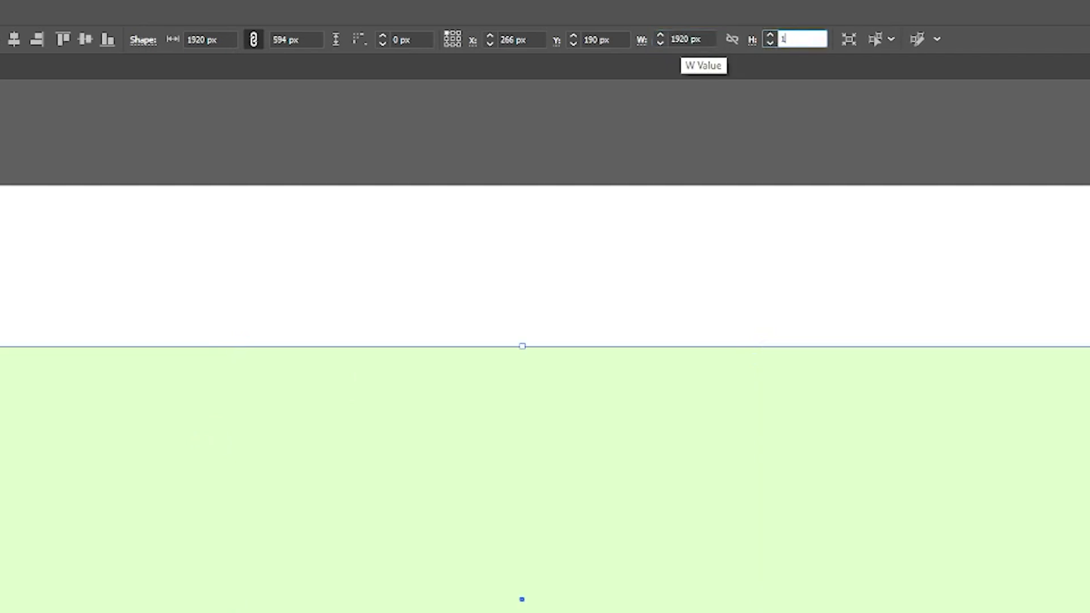
type("080")
key("Return")
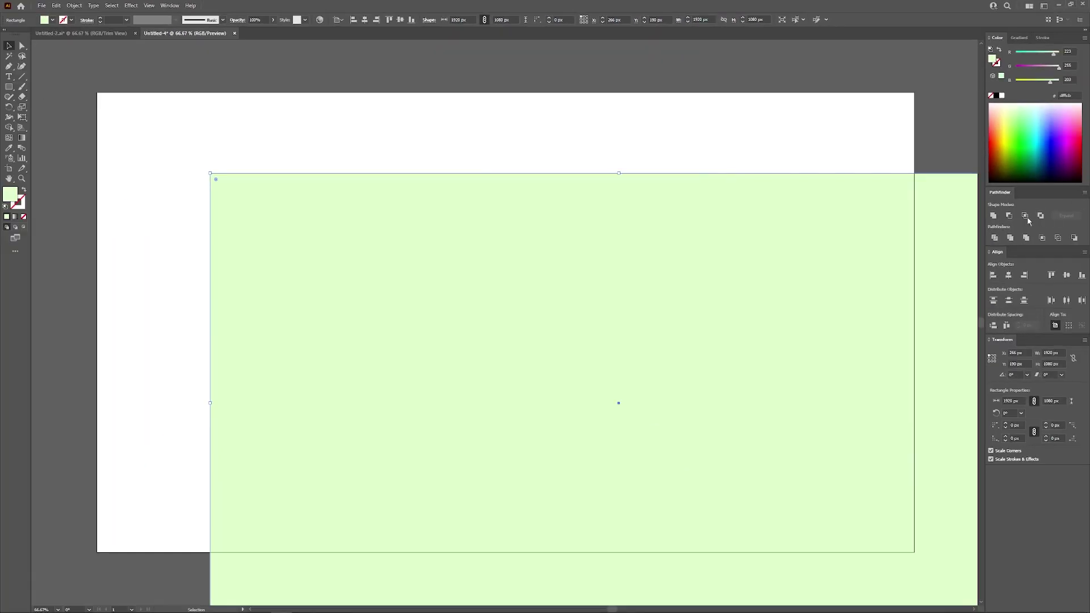
left_click(1014, 276)
left_click(1067, 276)
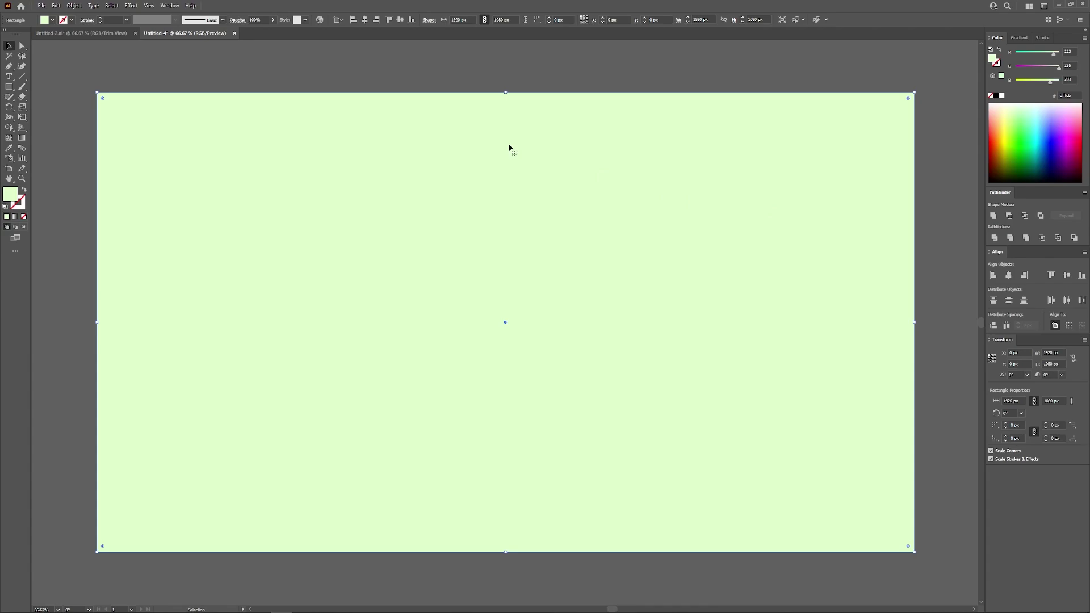
left_click(410, 62)
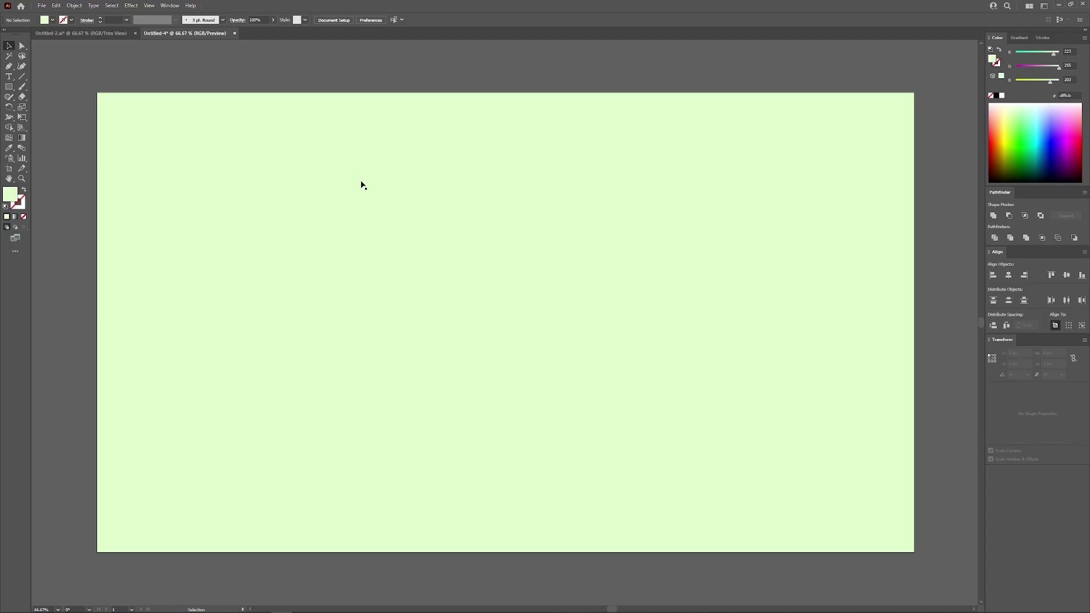
Type the letter N on the green panel.
left_click_drag(350, 153, 343, 274)
left_click(9, 77)
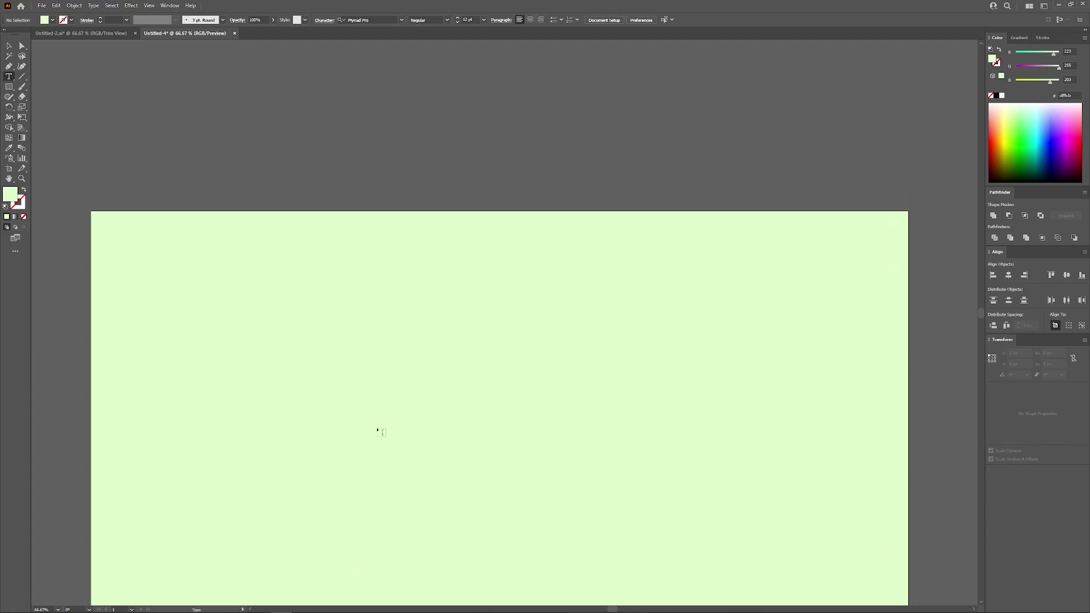
left_click_drag(382, 430, 390, 268)
left_click(367, 282)
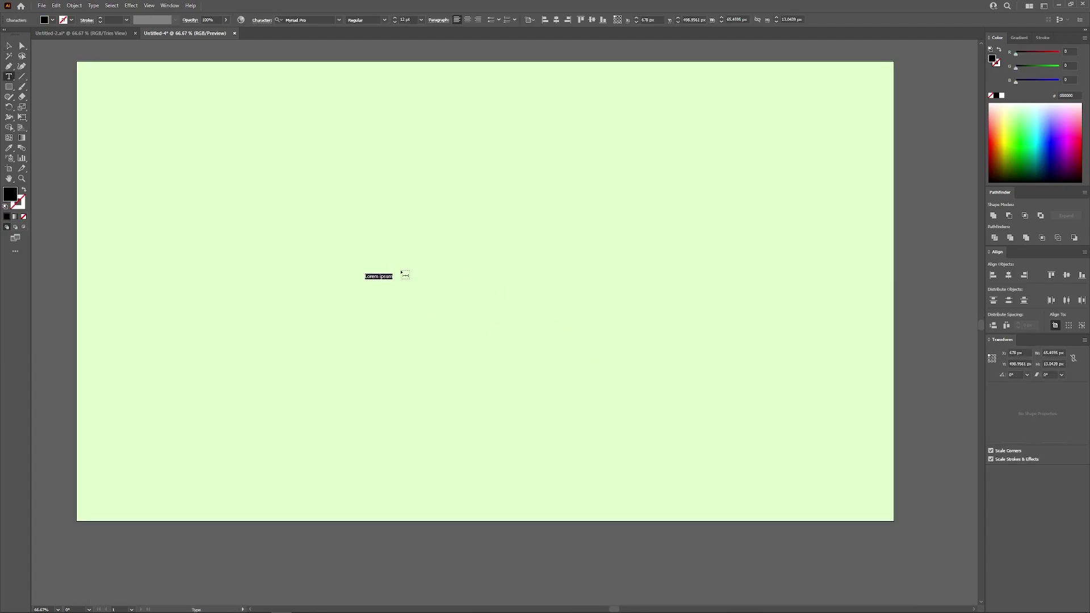
type("N")
Set the N in Groovy Script and convert it to outlines.
scroll(370, 278, "up", 10)
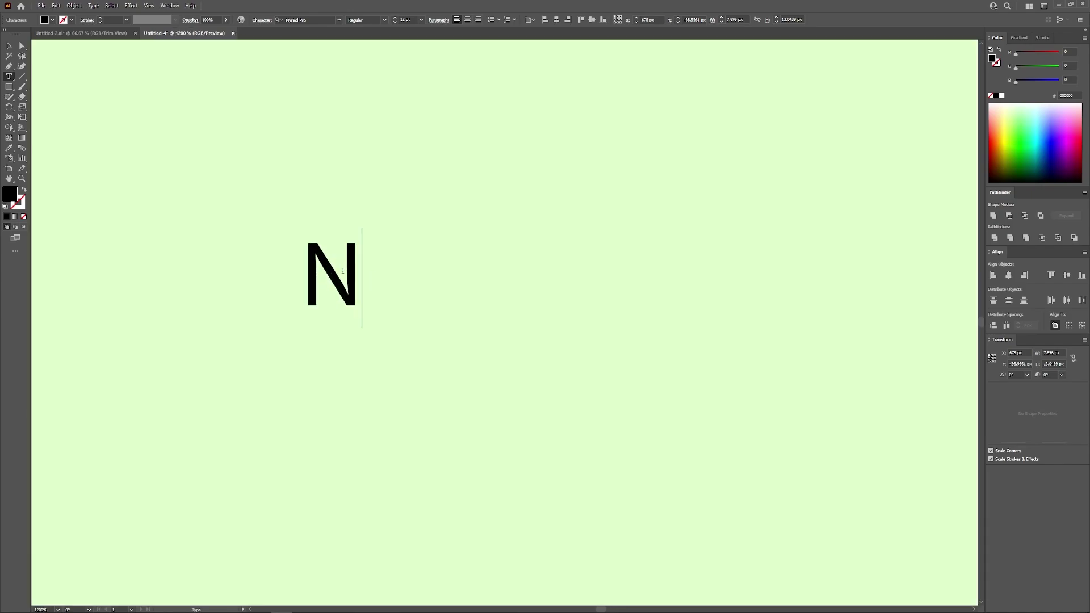
double_click(343, 271)
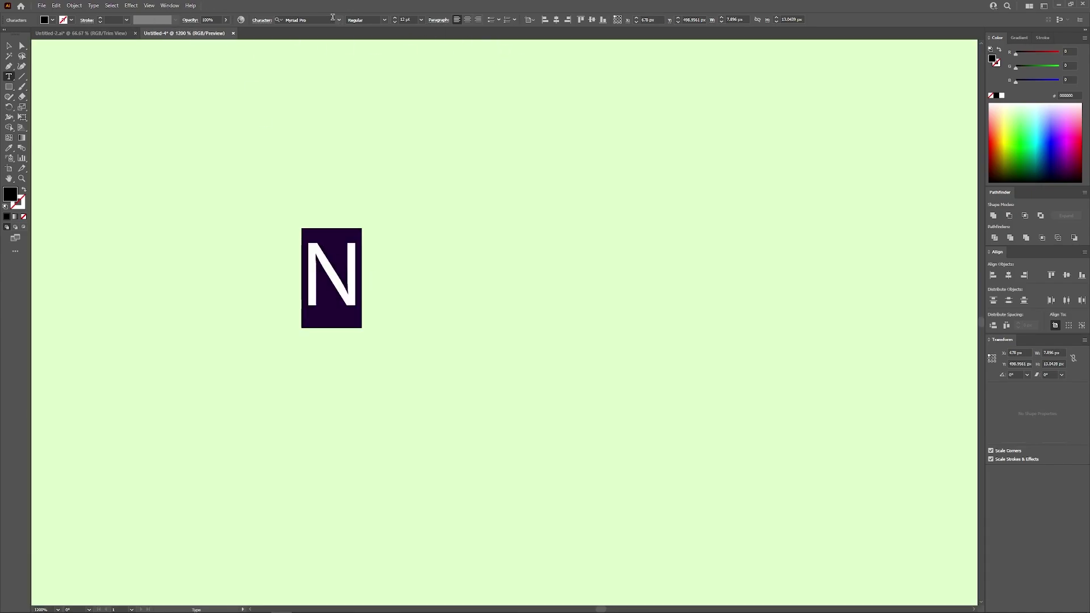
left_click(339, 20)
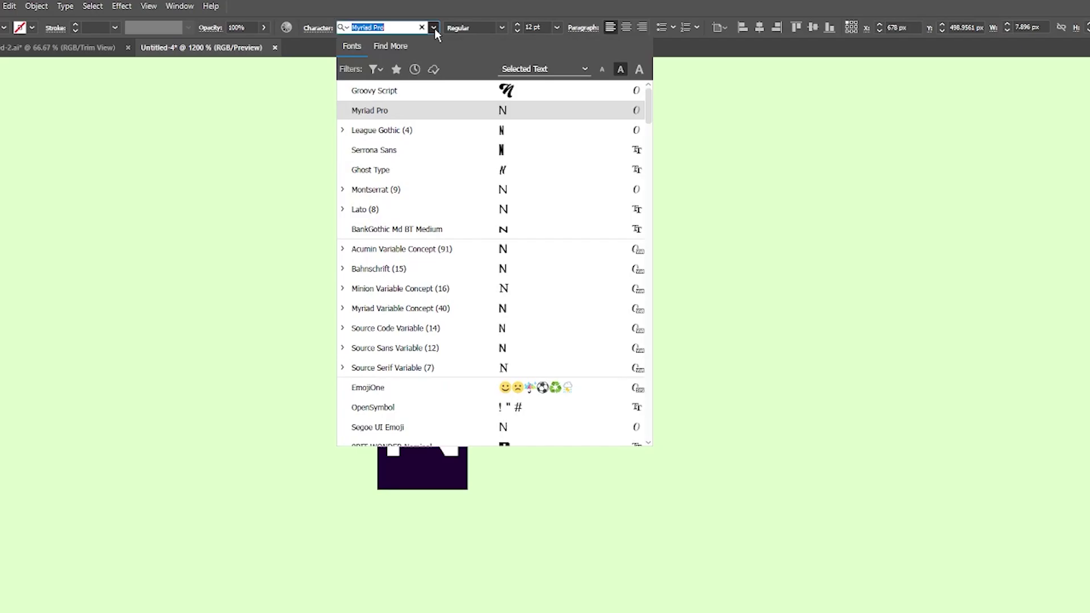
type("groo")
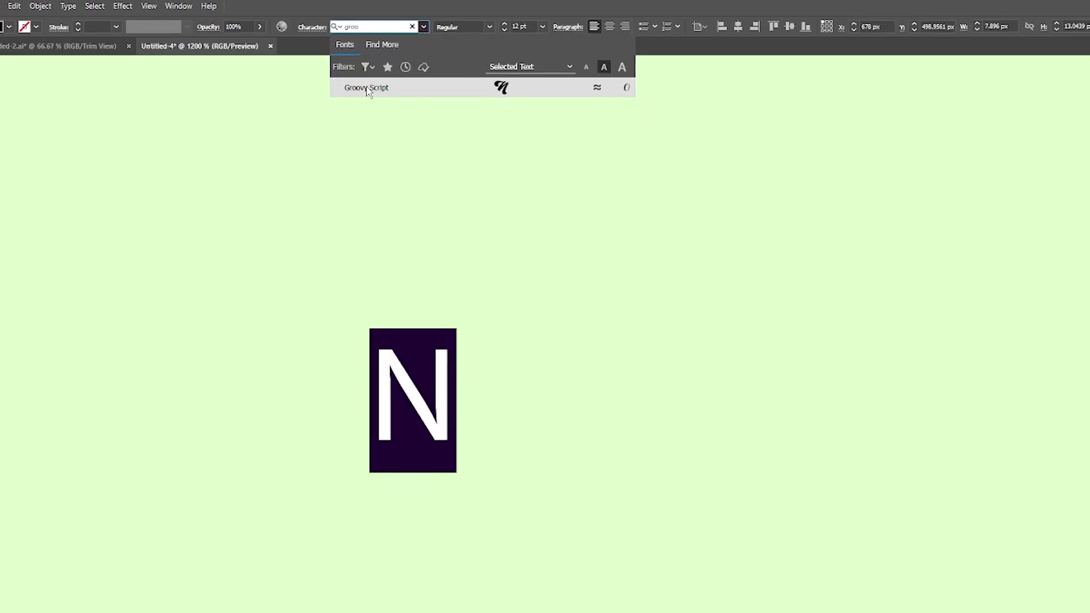
left_click(368, 89)
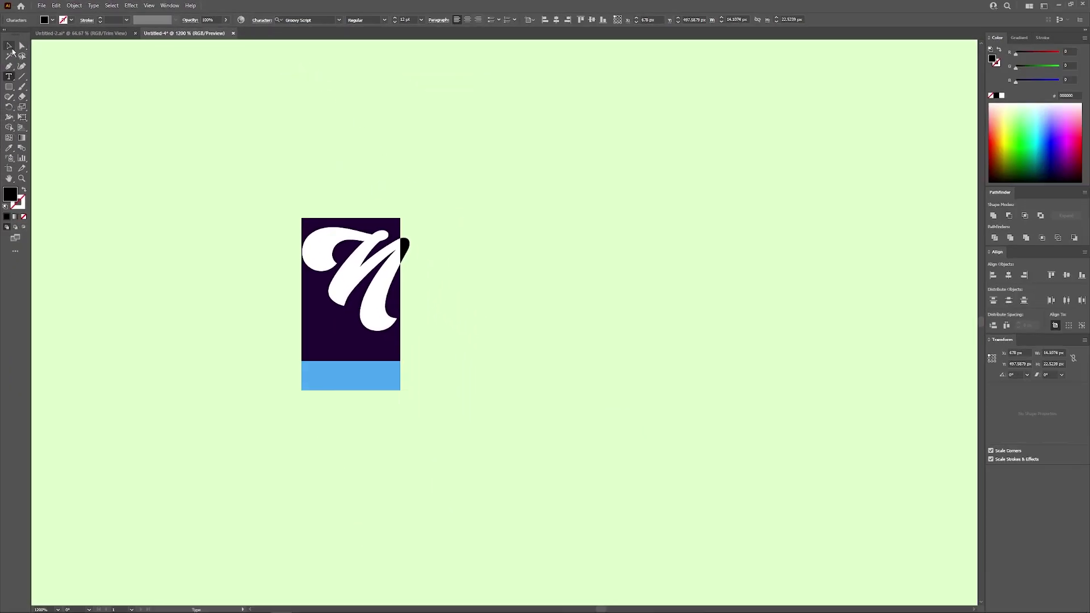
left_click(9, 46)
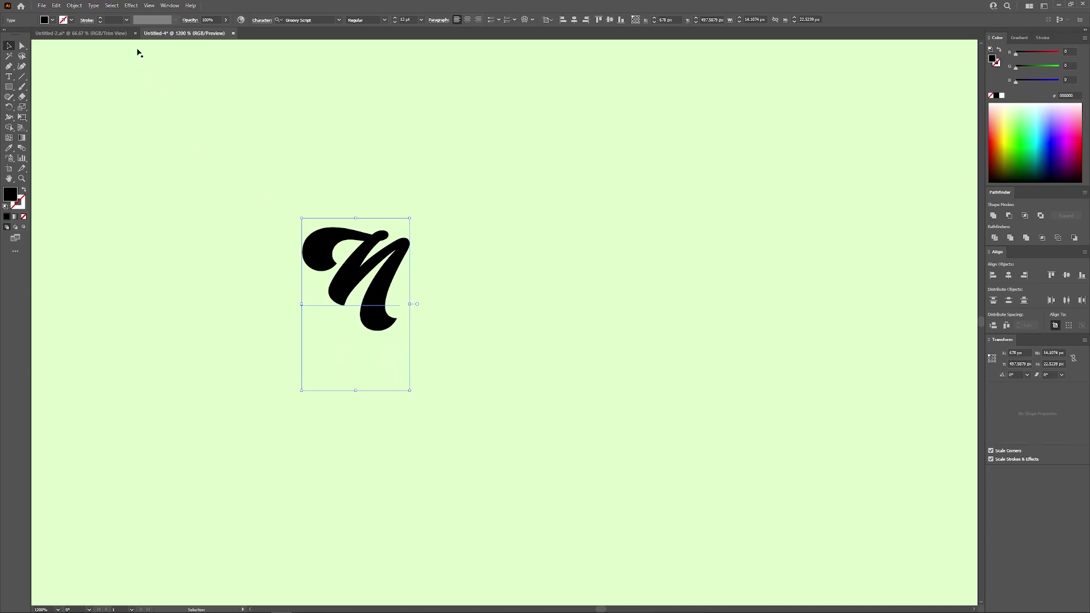
left_click(93, 5)
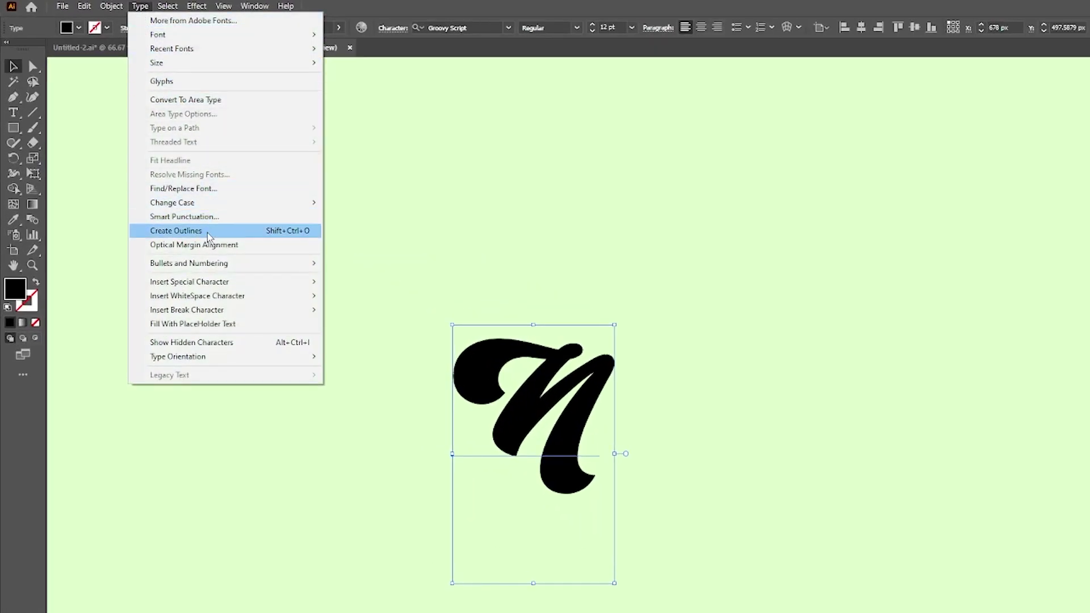
left_click(208, 232)
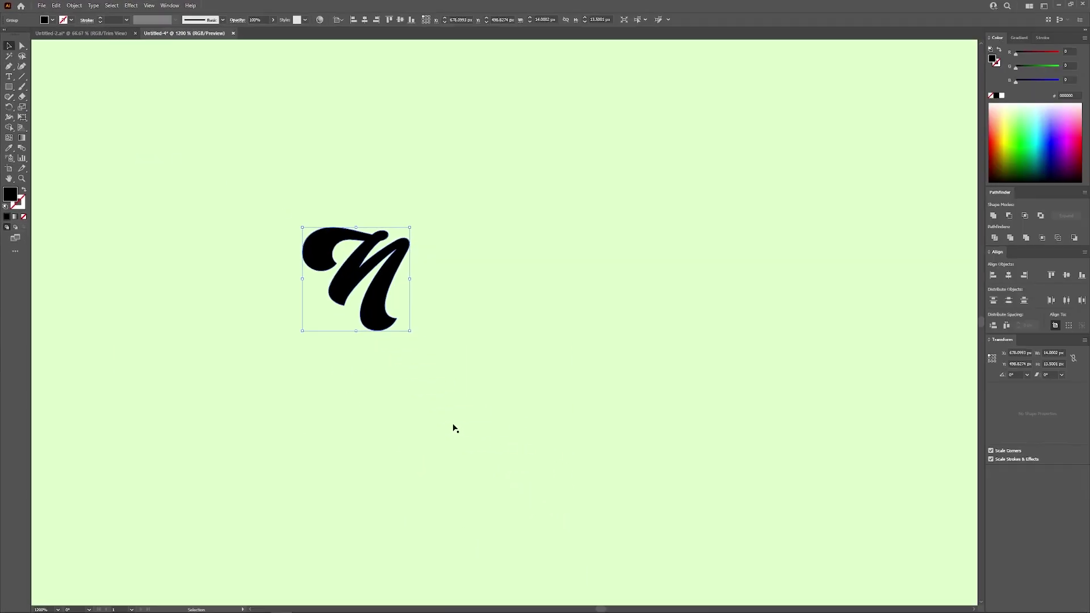
Scale the outlined N up to about 613 × 591 px.
scroll(455, 429, "down", 6)
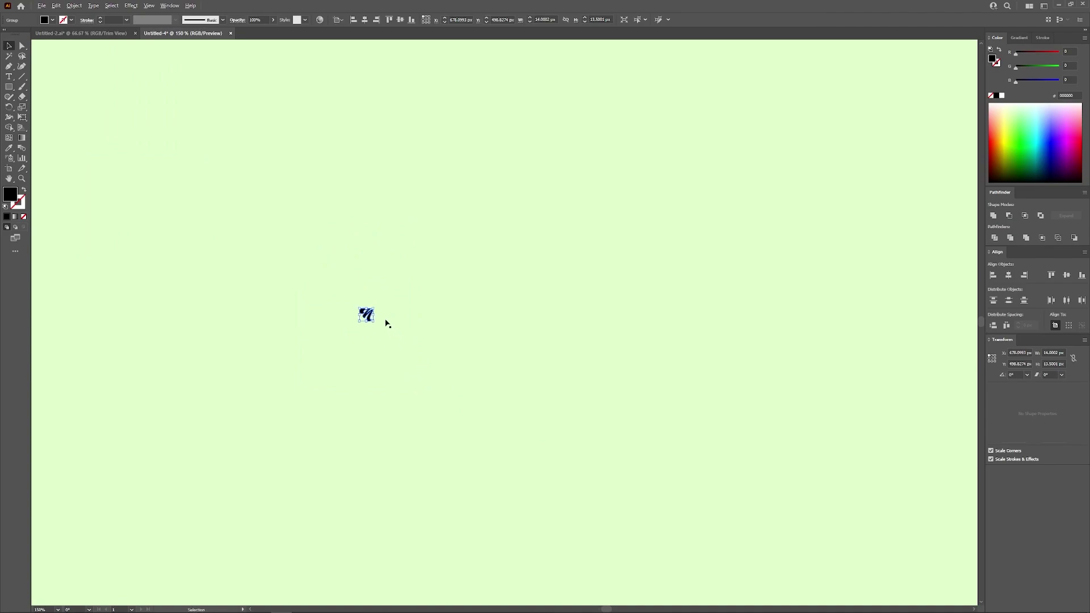
scroll(384, 319, "down", 4)
scroll(401, 341, "up", 2)
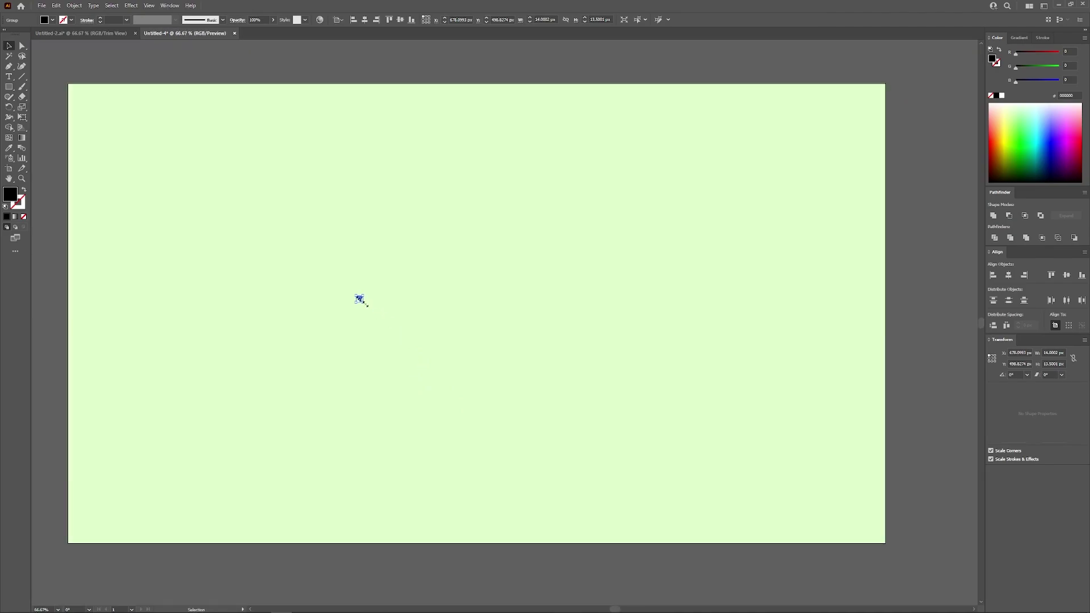
left_click_drag(365, 304, 602, 522)
left_click_drag(560, 468, 492, 309)
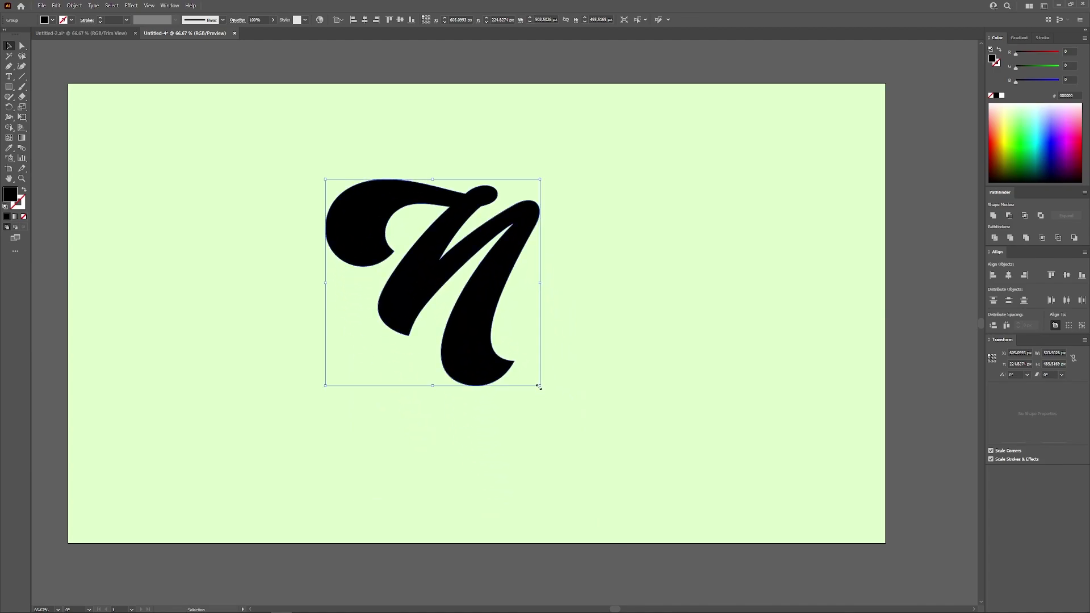
left_click_drag(539, 386, 596, 434)
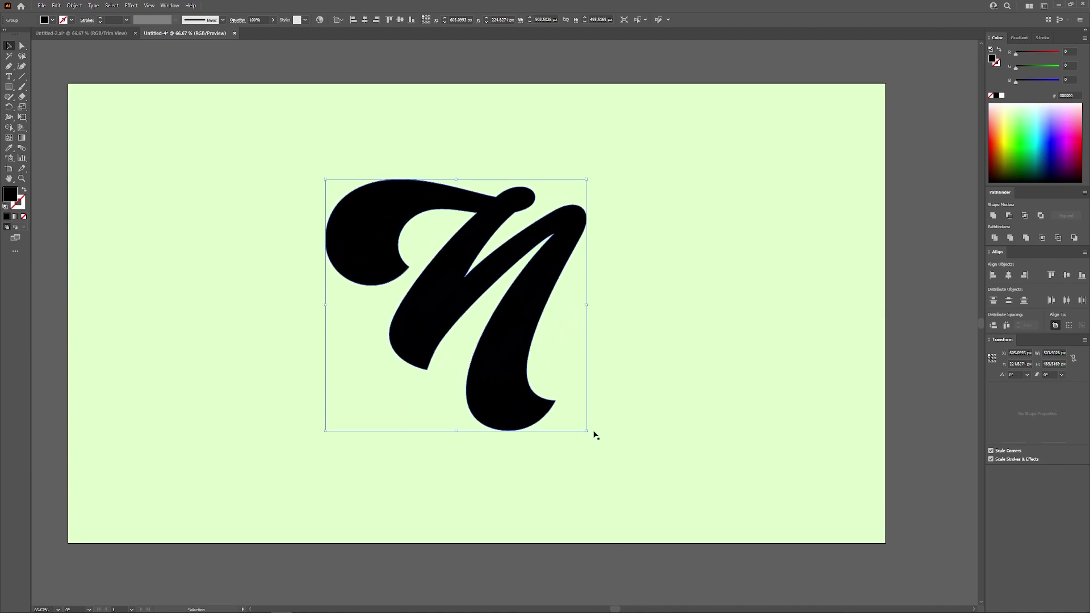
Centre the N horizontally and vertically on the artboard.
left_click(1011, 277)
left_click(1067, 276)
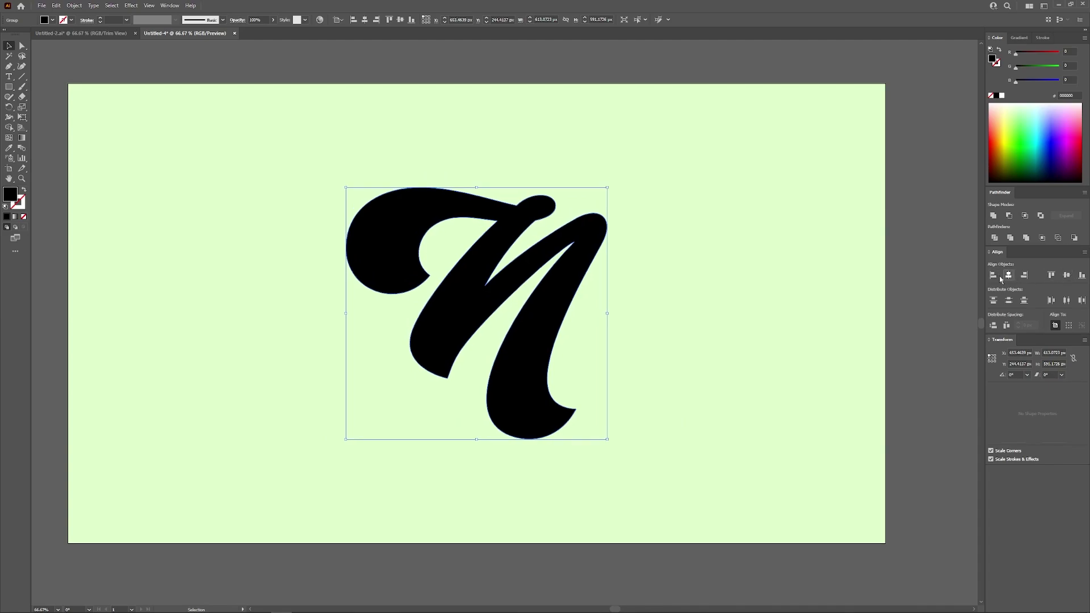
scroll(472, 302, "down", 4)
scroll(472, 302, "up", 2)
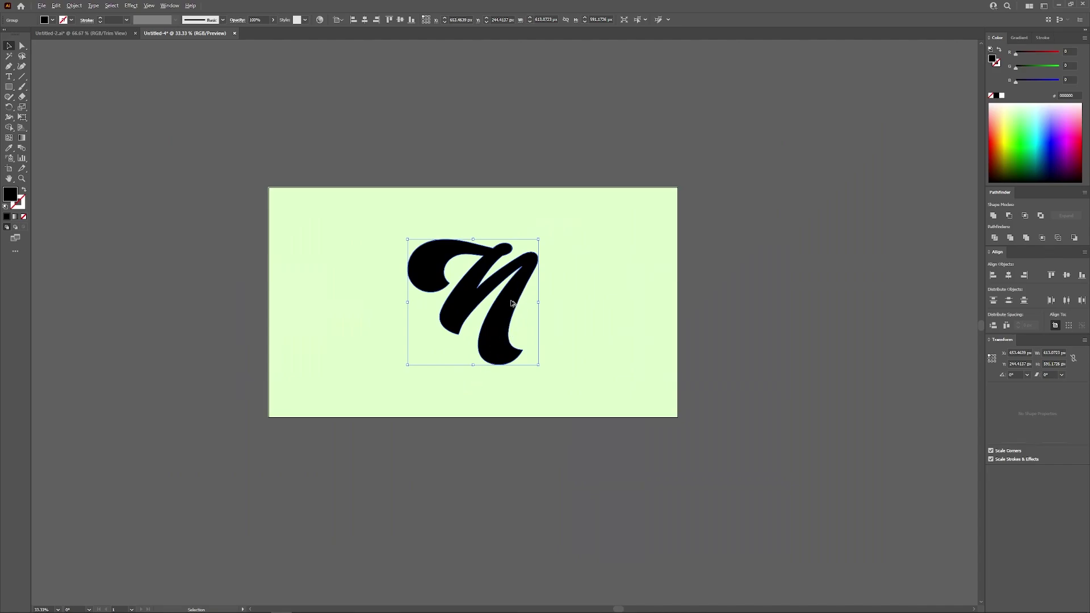
Keep a black copy of the N off the artboard, then Minus Front the N from the rectangle.
left_click_drag(518, 310, 188, 159)
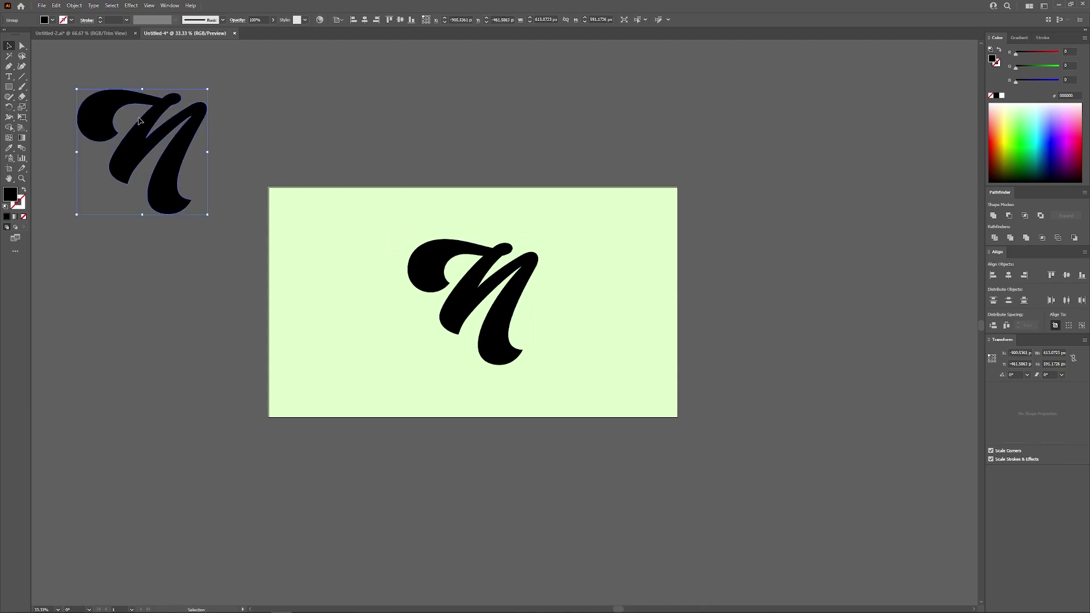
left_click(176, 349)
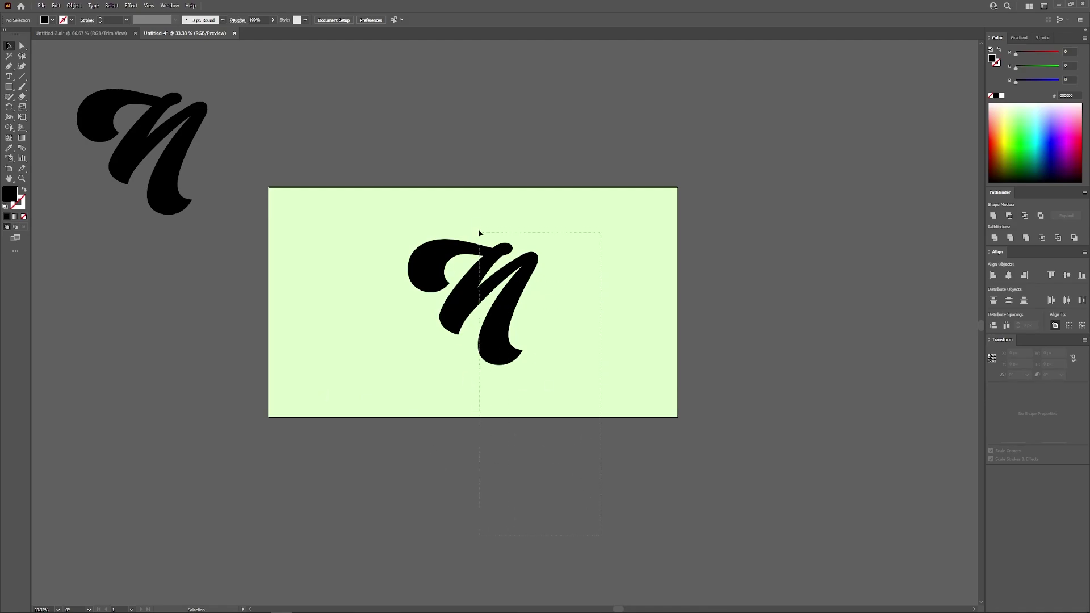
key("ctrl+alt+a")
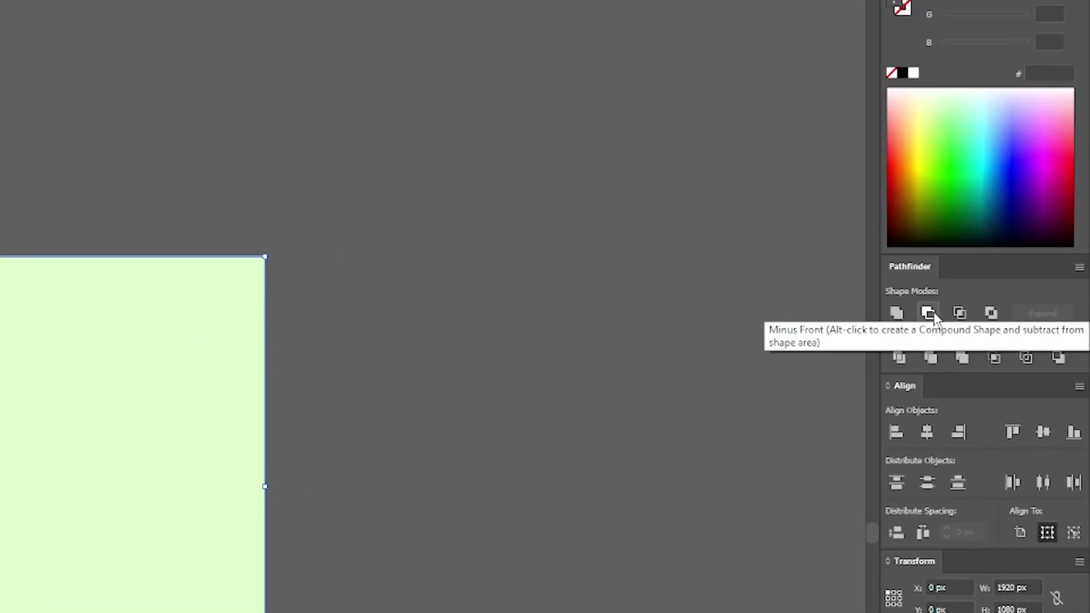
left_click(935, 316)
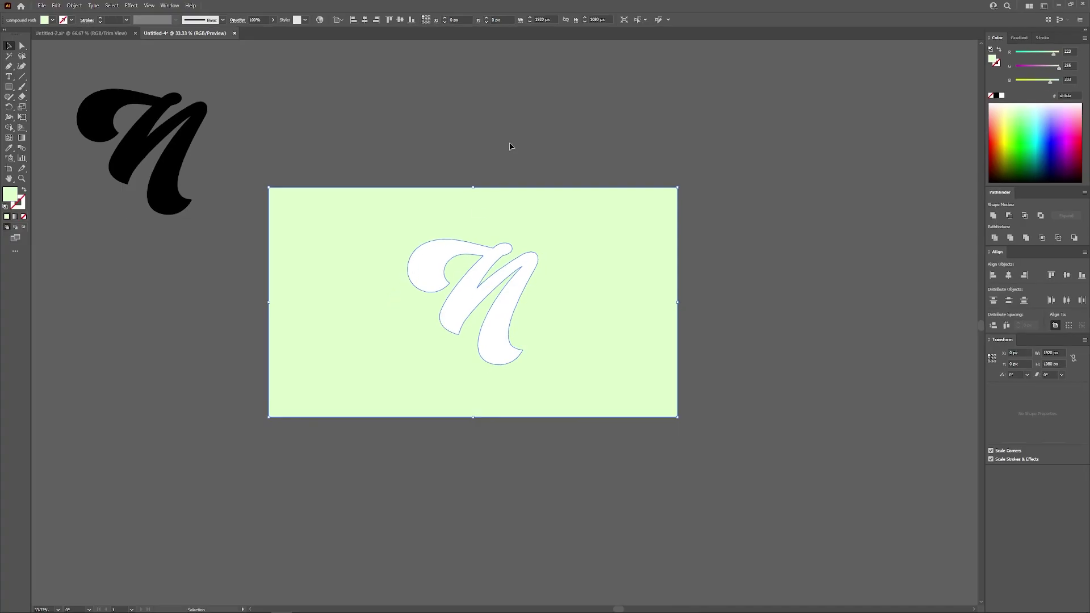
Move the cut-out panel aside to inspect it, then undo the move.
left_click(457, 252)
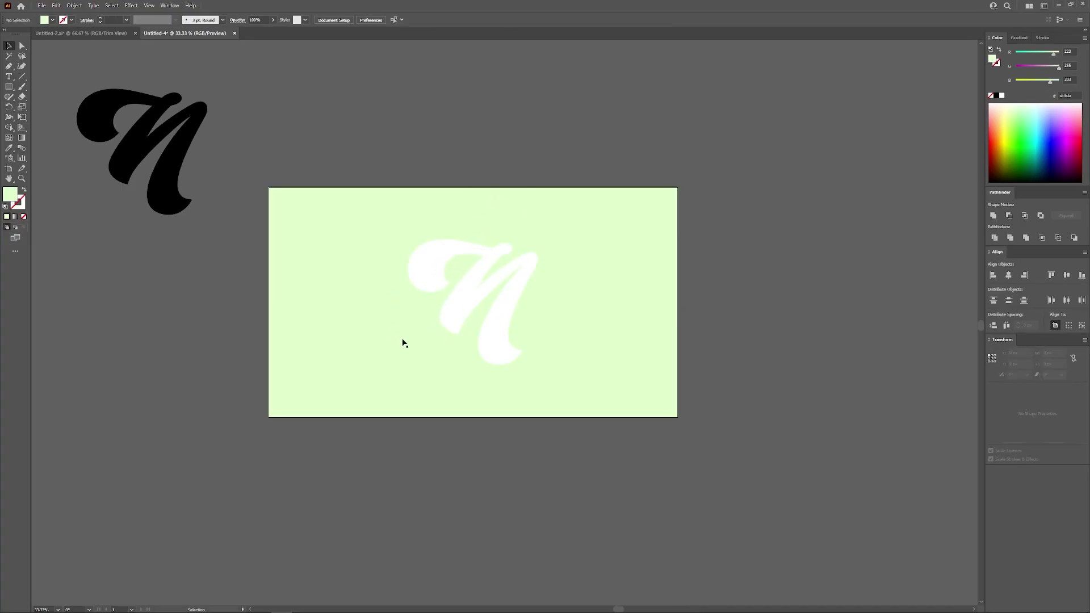
left_click_drag(620, 260, 383, 397)
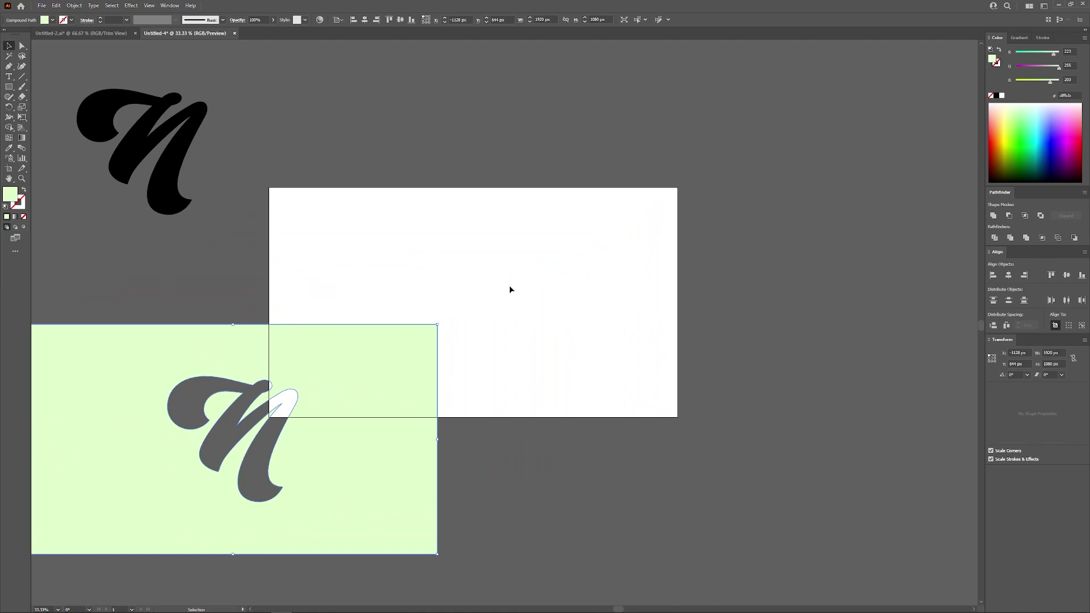
key("ctrl+z")
left_click(445, 469)
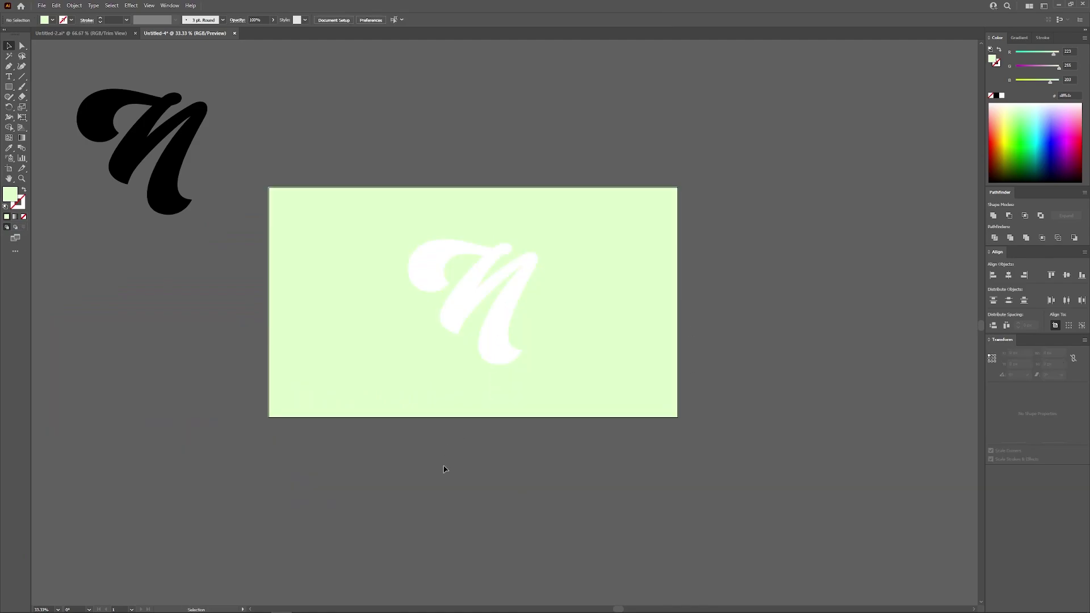
Duplicate the pale green N panel to the lower left of the artboard.
left_click_drag(445, 464, 485, 390)
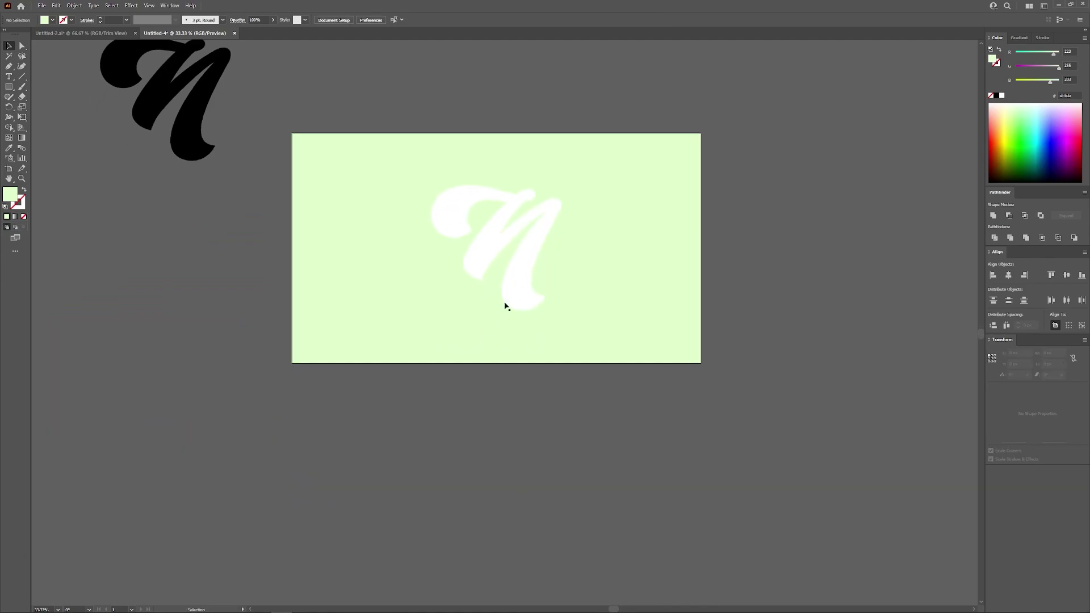
left_click(599, 216)
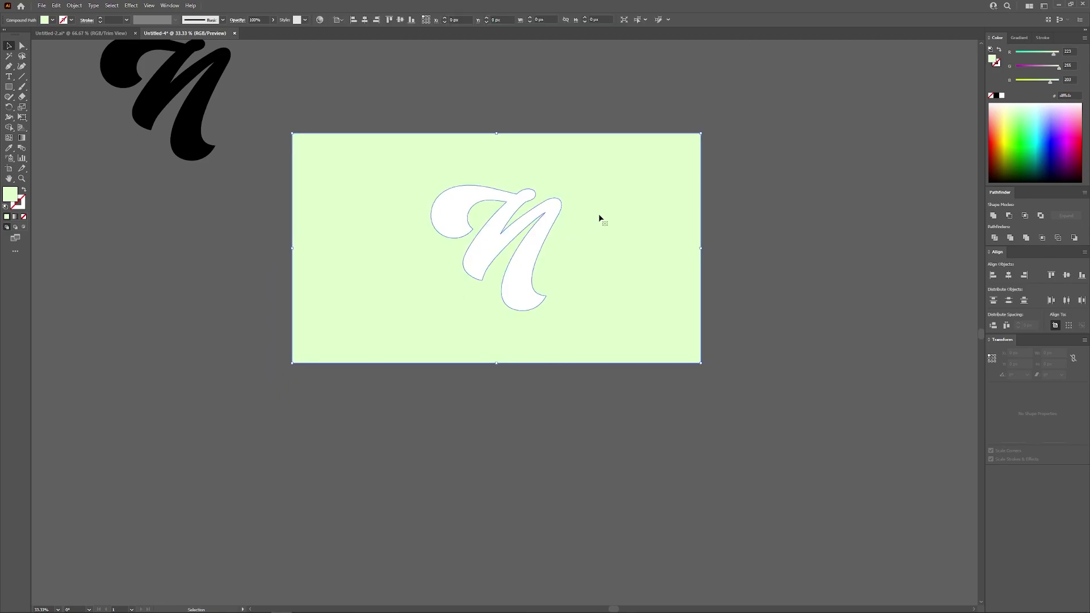
left_click_drag(594, 259, 633, 235)
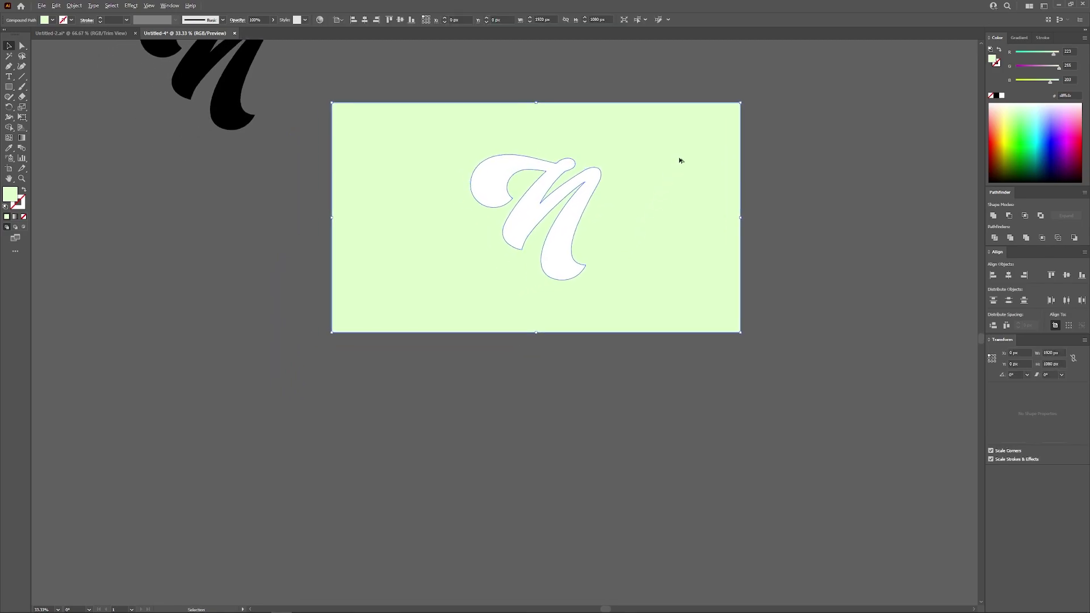
left_click_drag(706, 146, 367, 400)
scroll(366, 400, "up", 3)
scroll(366, 400, "right", 3)
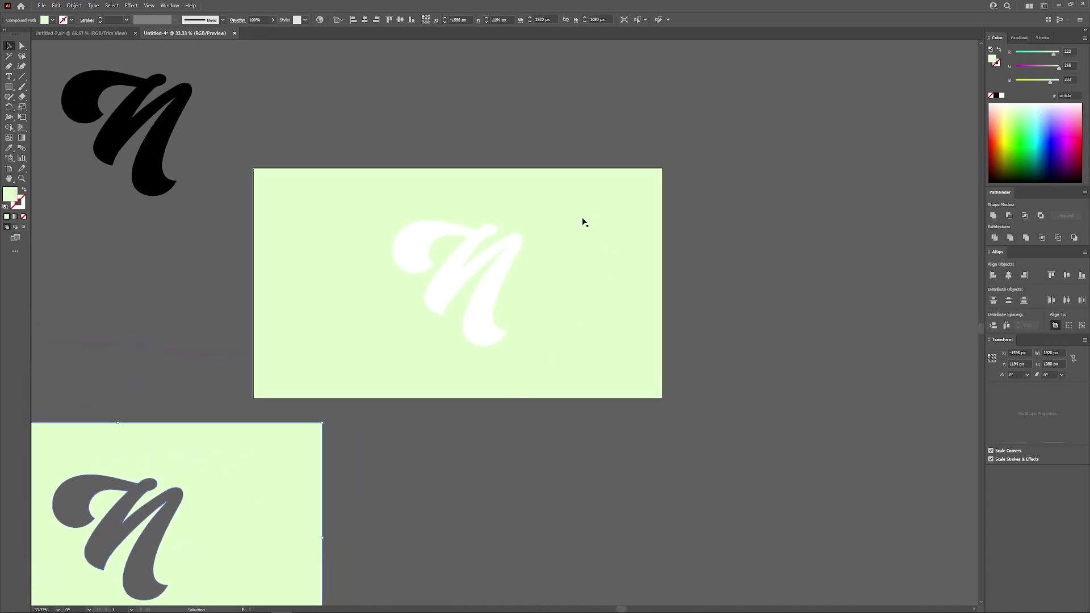
Recolour the original panel's fill to a stronger green using HSB sliders.
left_click(601, 229)
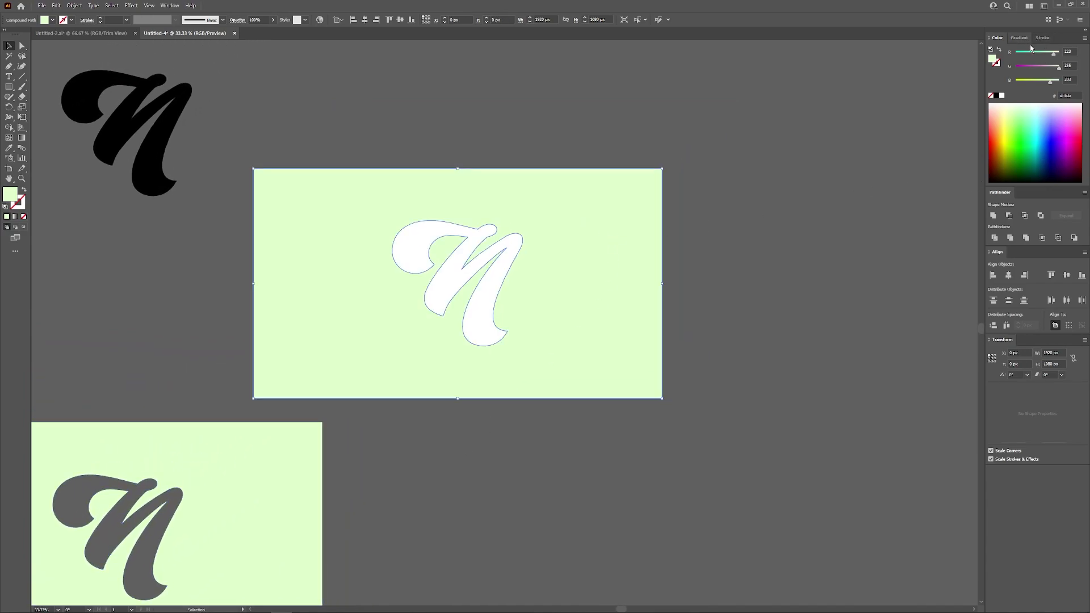
left_click(1085, 38)
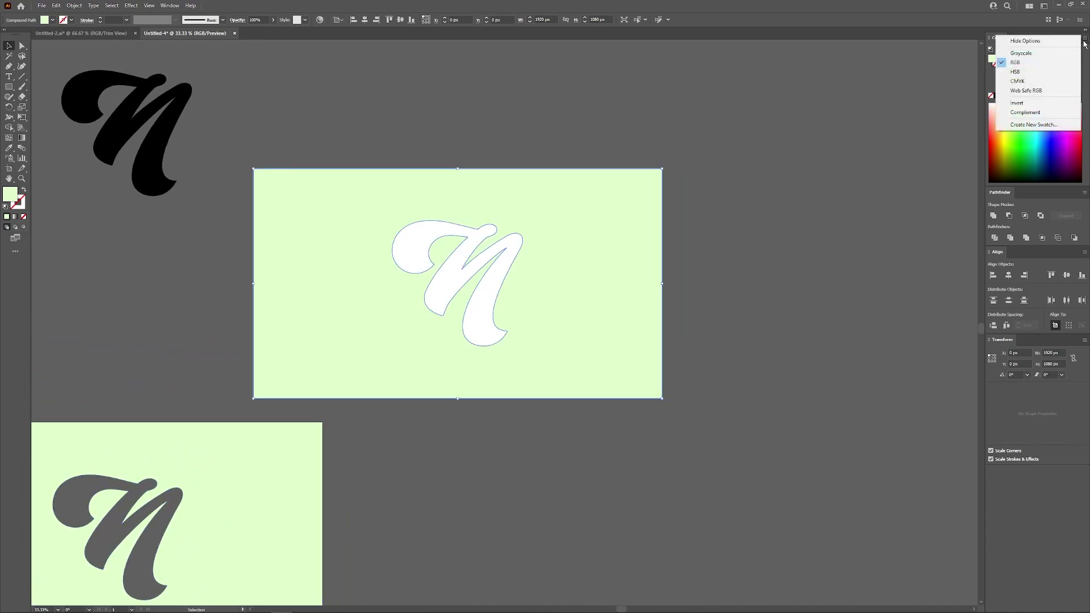
left_click(1027, 75)
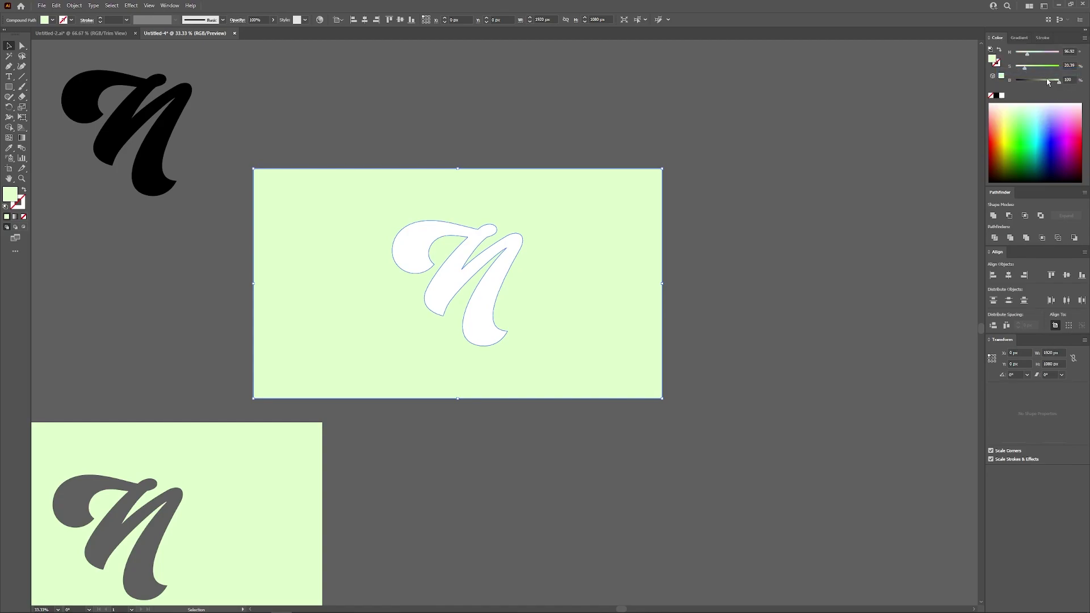
left_click_drag(1059, 84, 1041, 68)
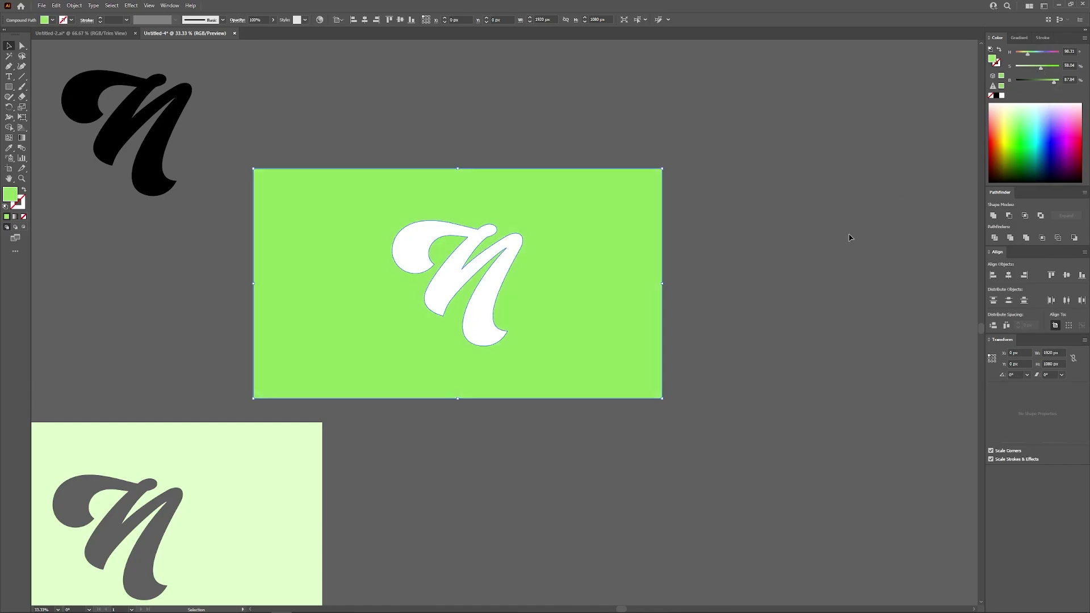
left_click(794, 247)
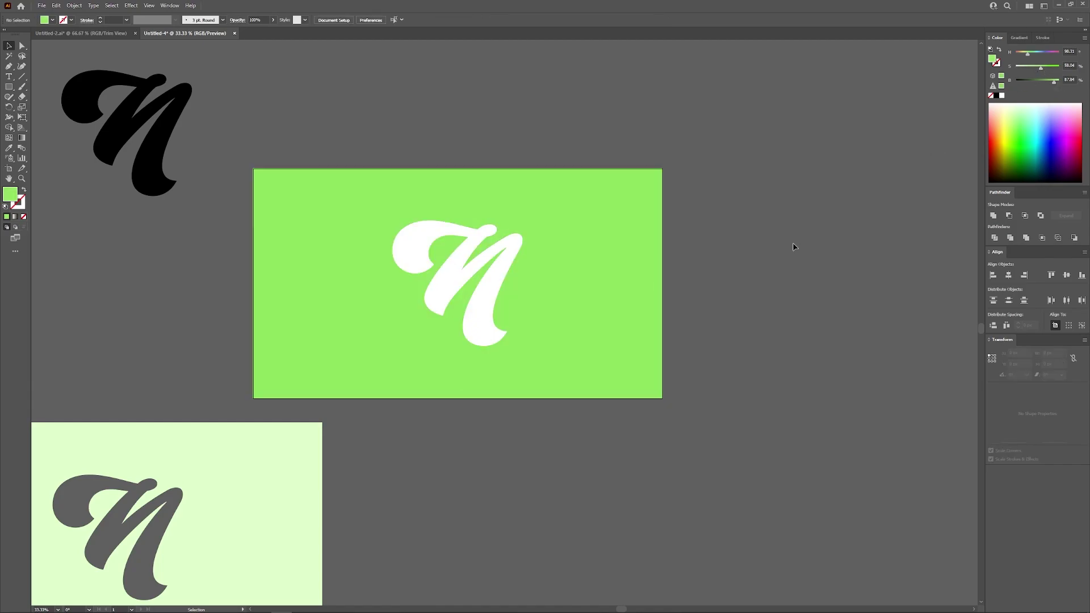
scroll(517, 275, "up", 2)
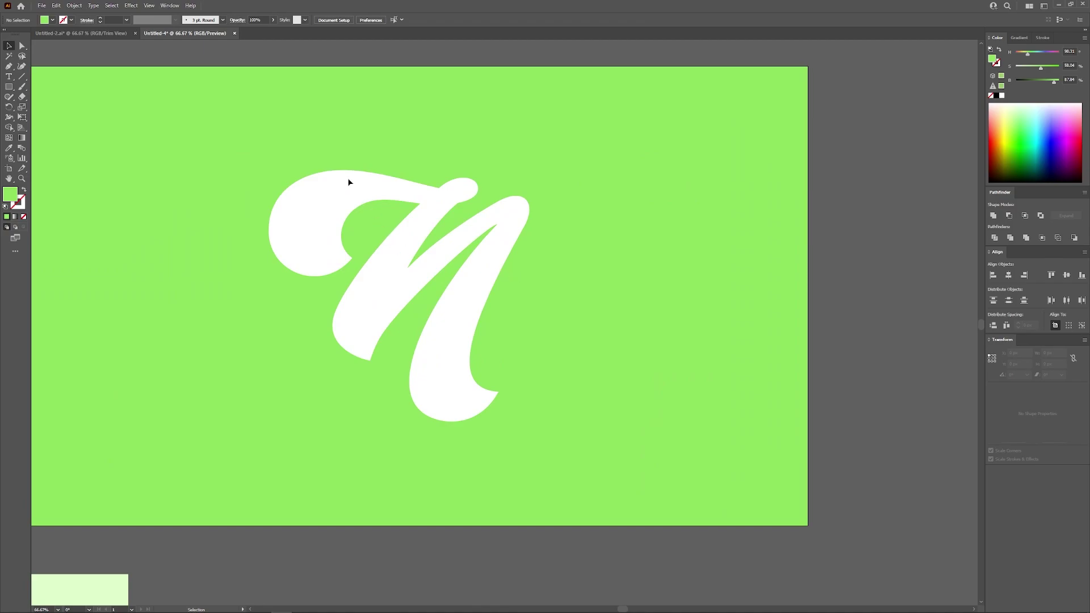
Copy the green panel slightly down and right and fill the copy dark navy.
left_click(390, 188)
left_click_drag(390, 188, 449, 197)
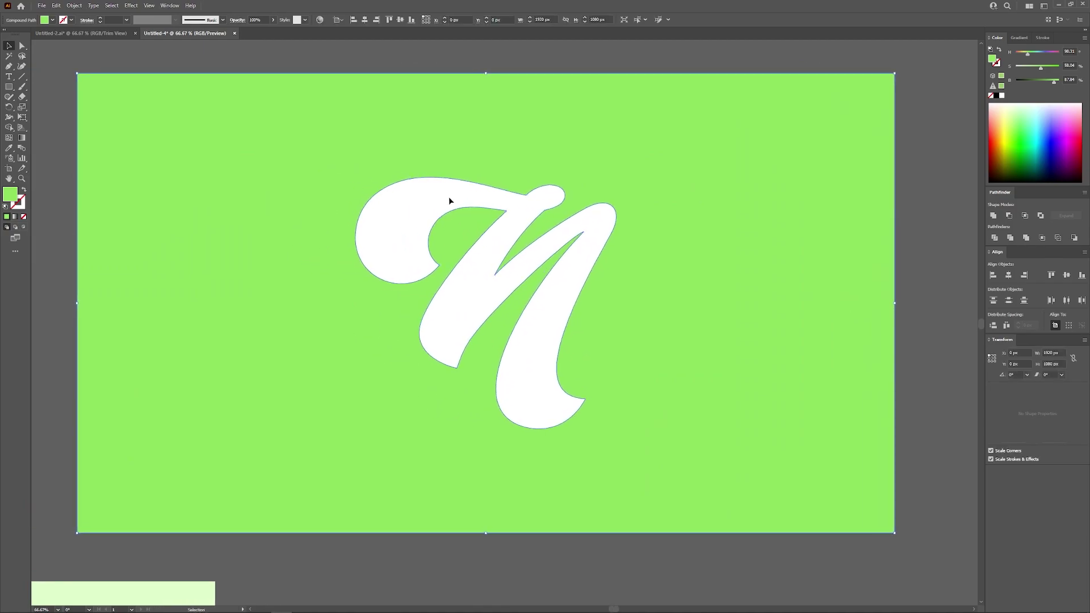
mouse_move(317, 158)
left_mouse_down()
mouse_move(348, 173)
mouse_move(312, 163)
mouse_move(327, 167)
left_mouse_up()
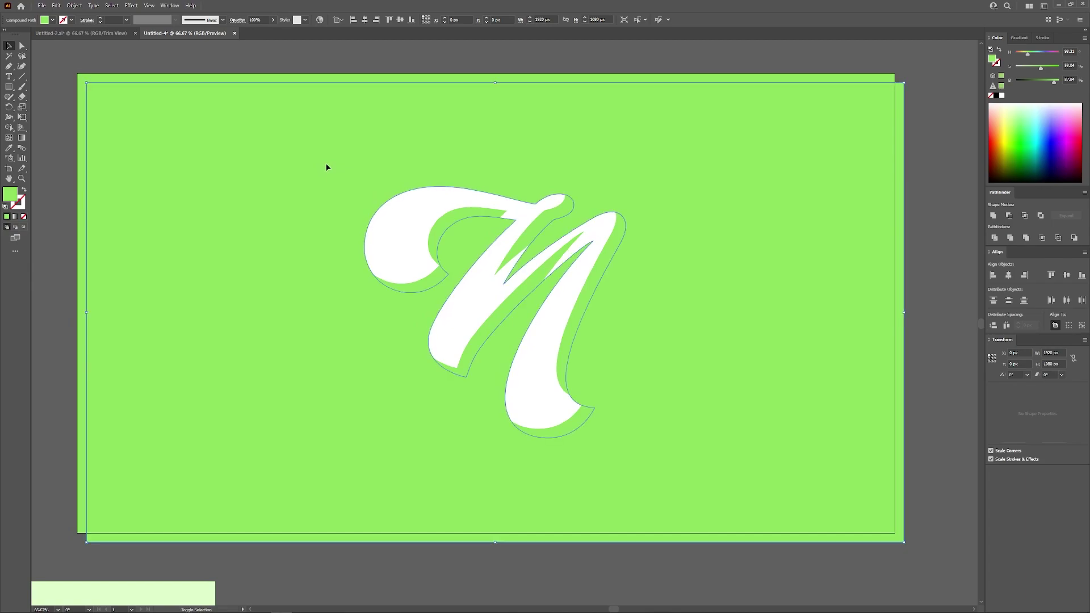
left_click_drag(1051, 155, 1048, 158)
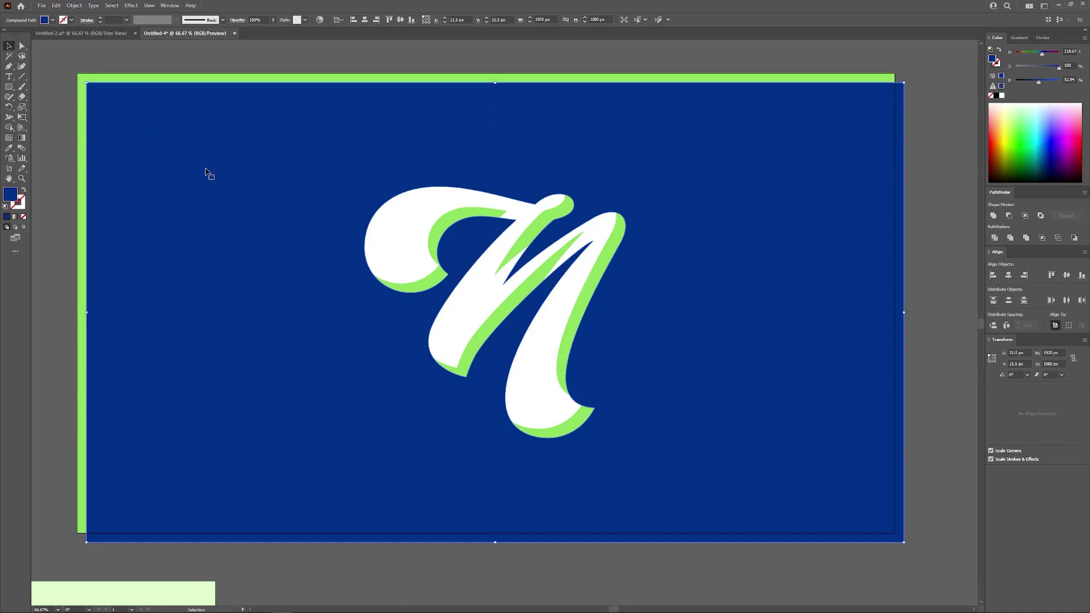
Send the navy copy behind the green panel and select both panels.
right_click(255, 159)
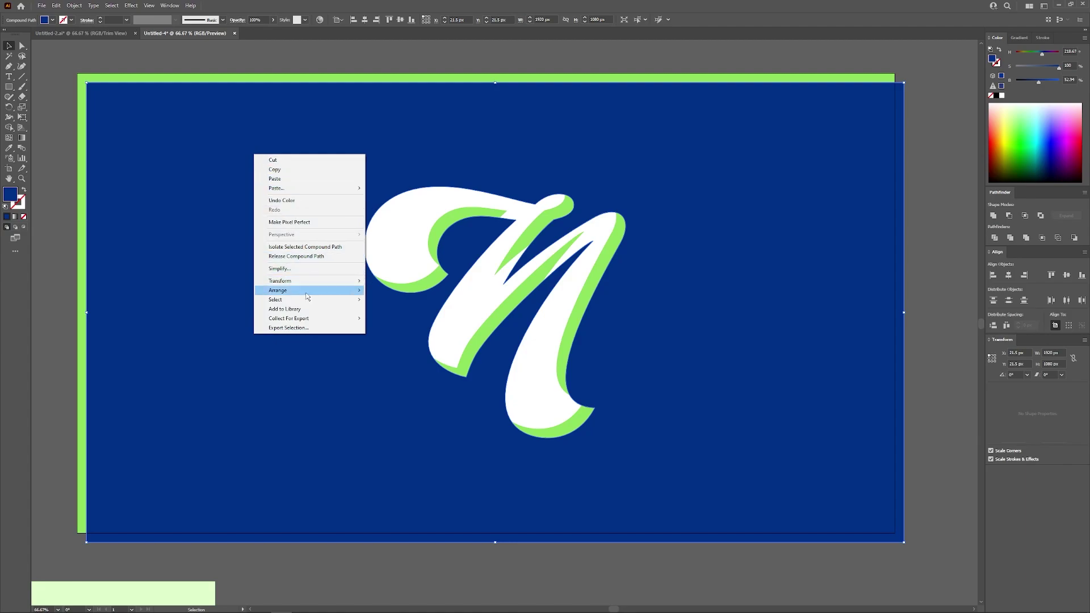
mouse_move(306, 294)
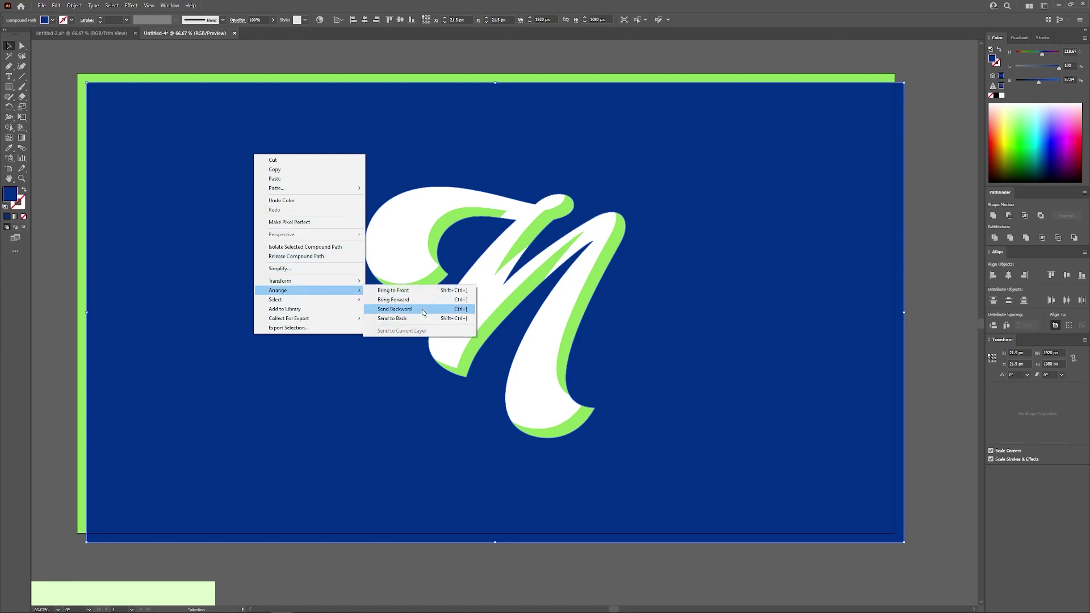
left_click(404, 320)
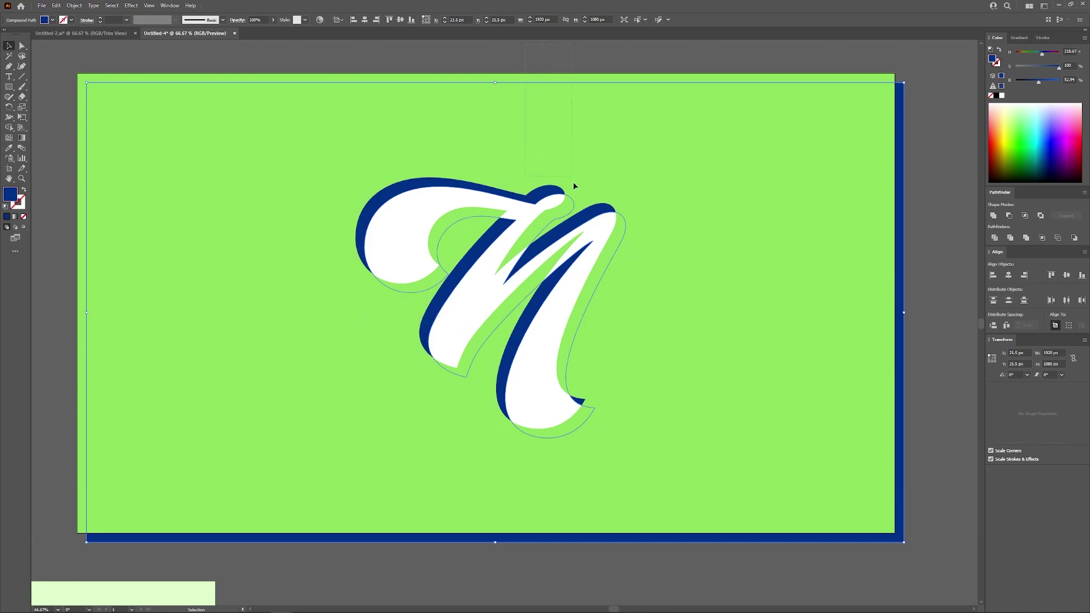
left_click_drag(664, 435, 664, 435)
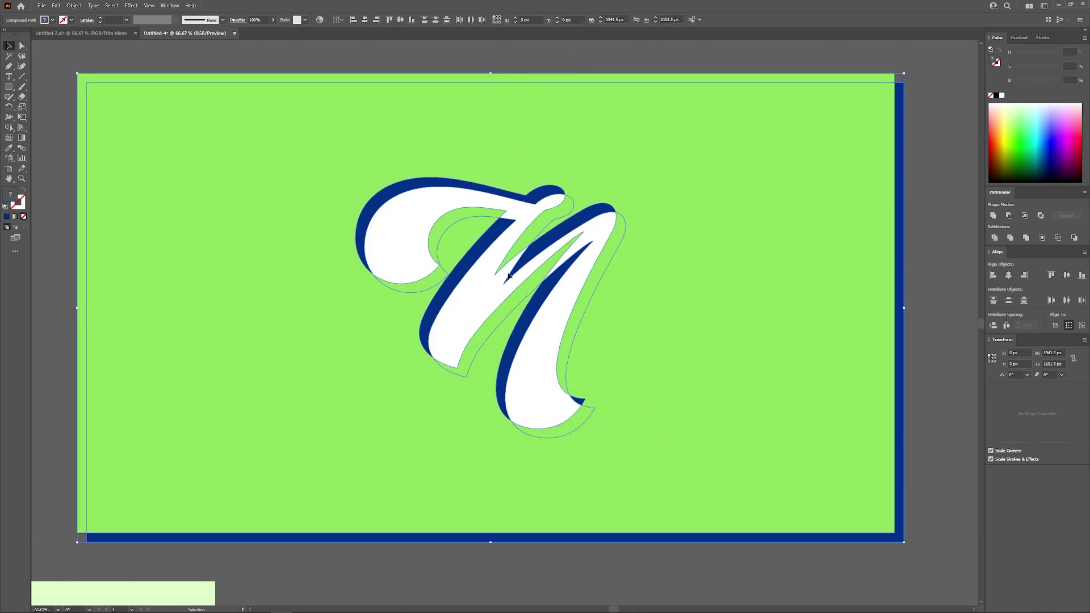
left_click(74, 6)
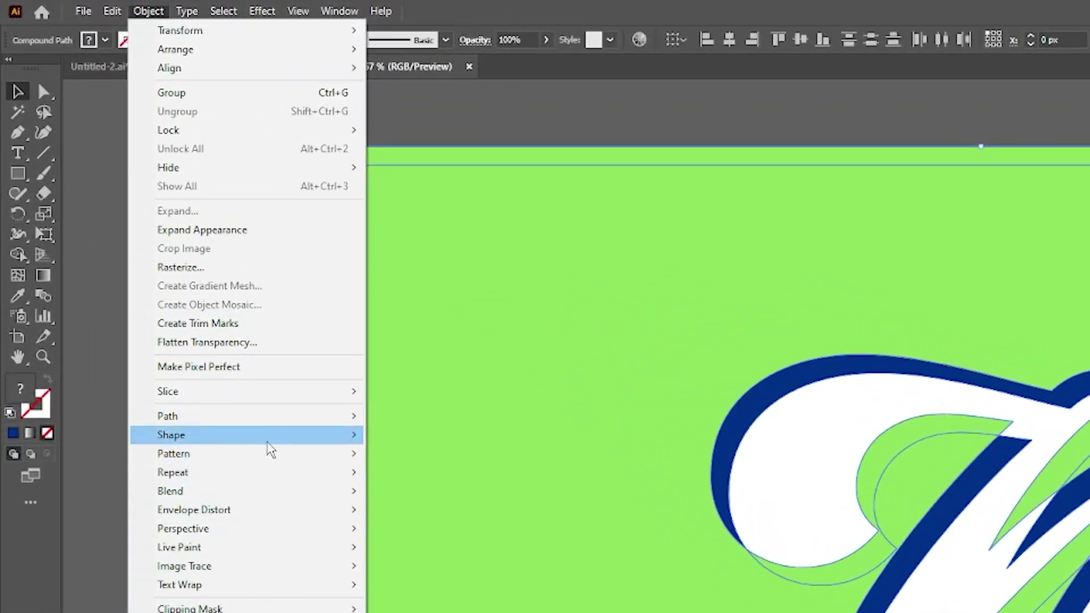
Set Blend Options to Specified Distance of 0.1 px.
mouse_move(268, 493)
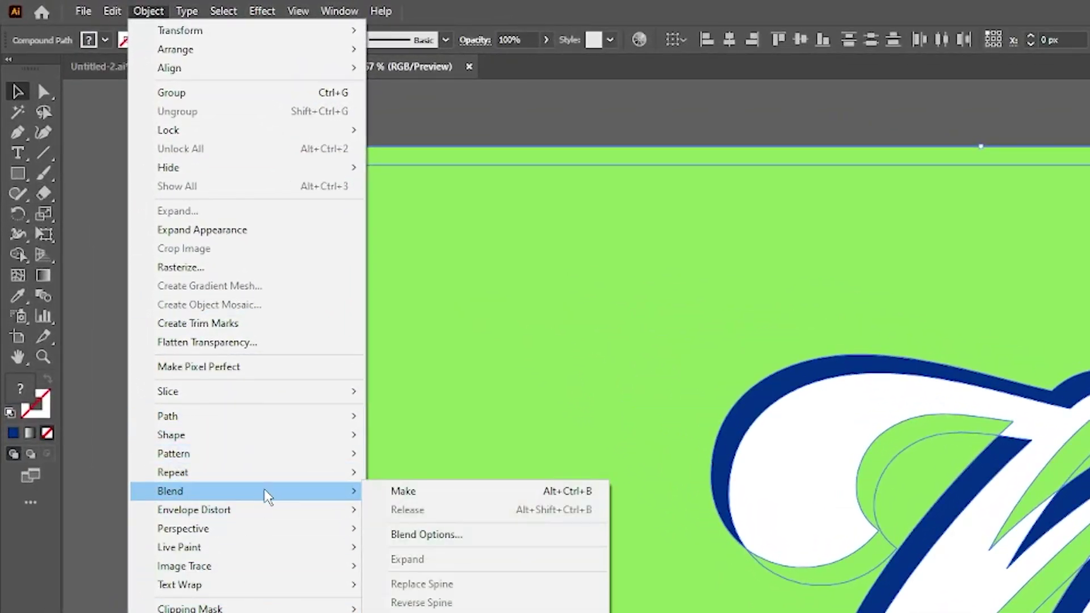
left_click(414, 533)
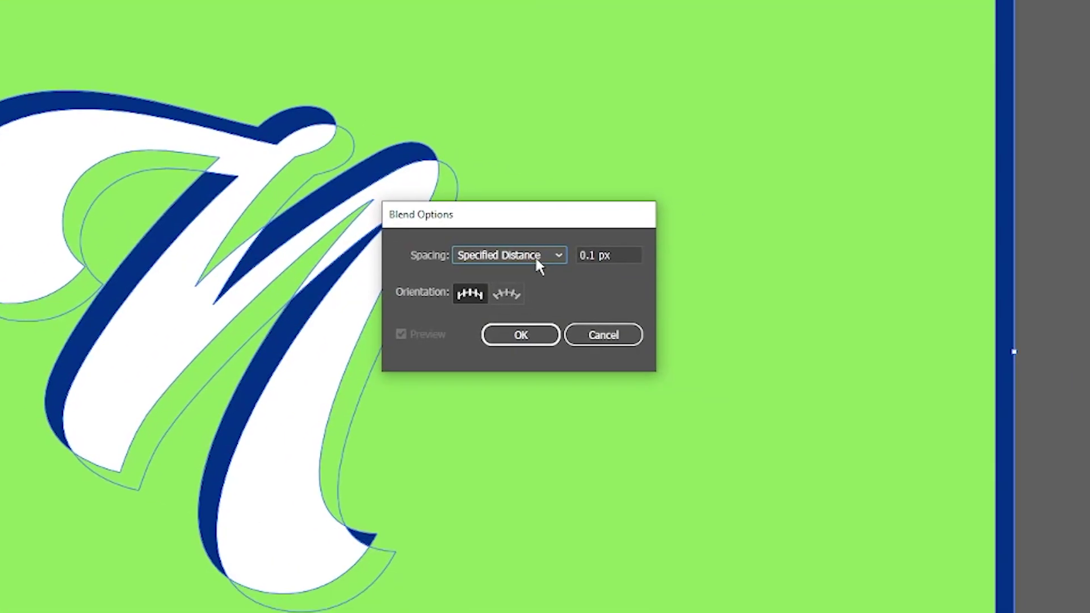
left_click(535, 256)
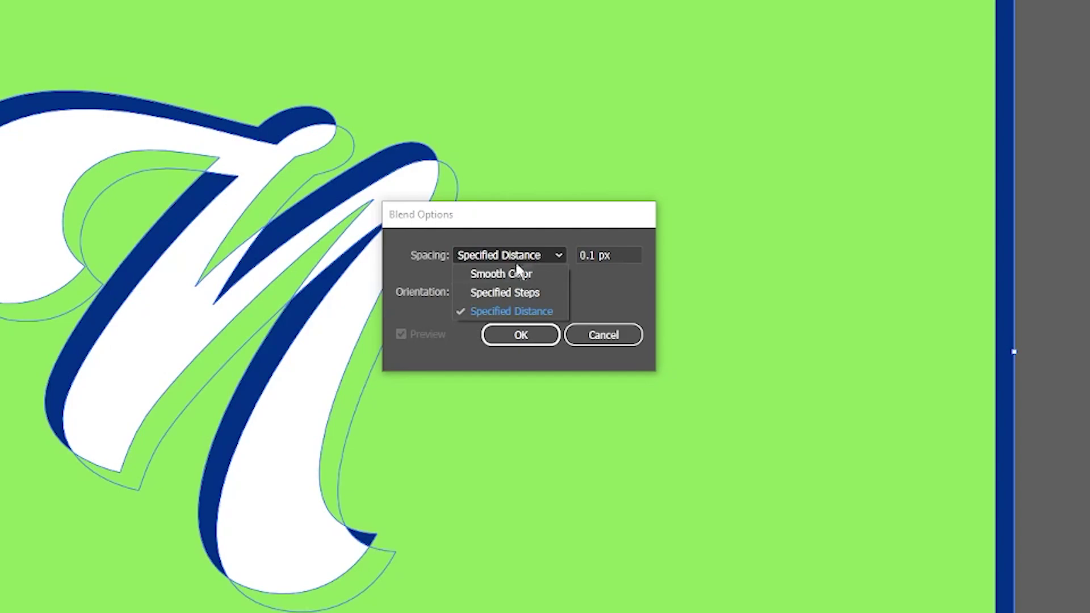
left_click(619, 251)
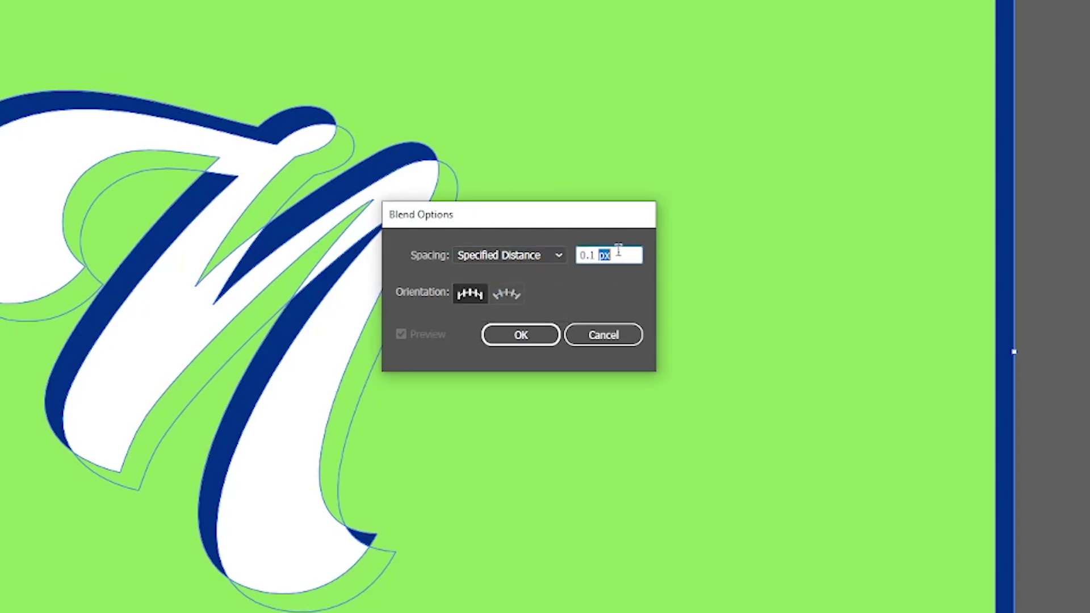
triple_click(617, 250)
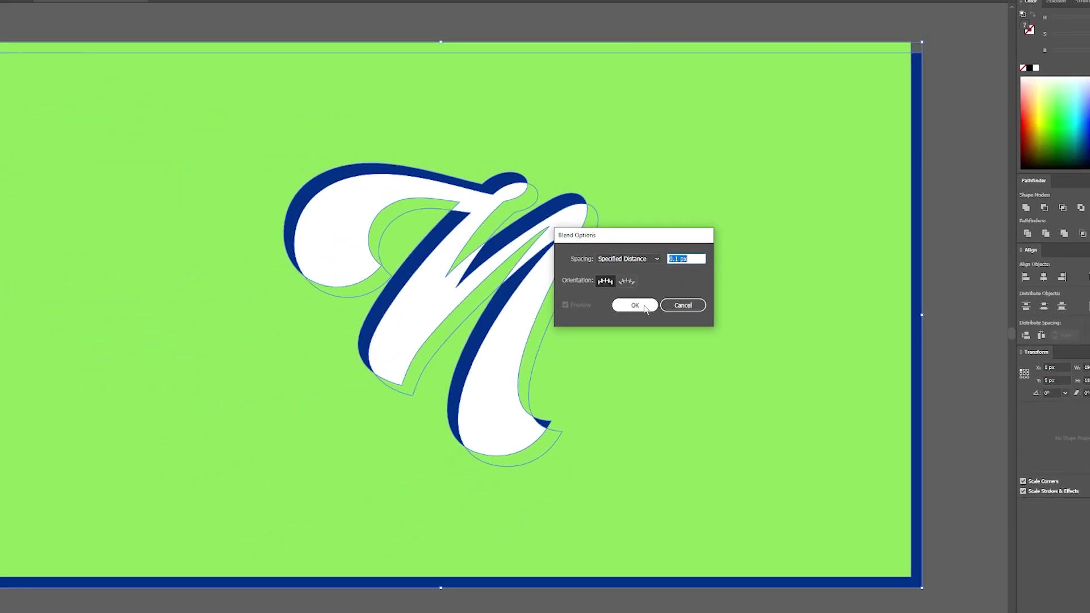
left_click(538, 334)
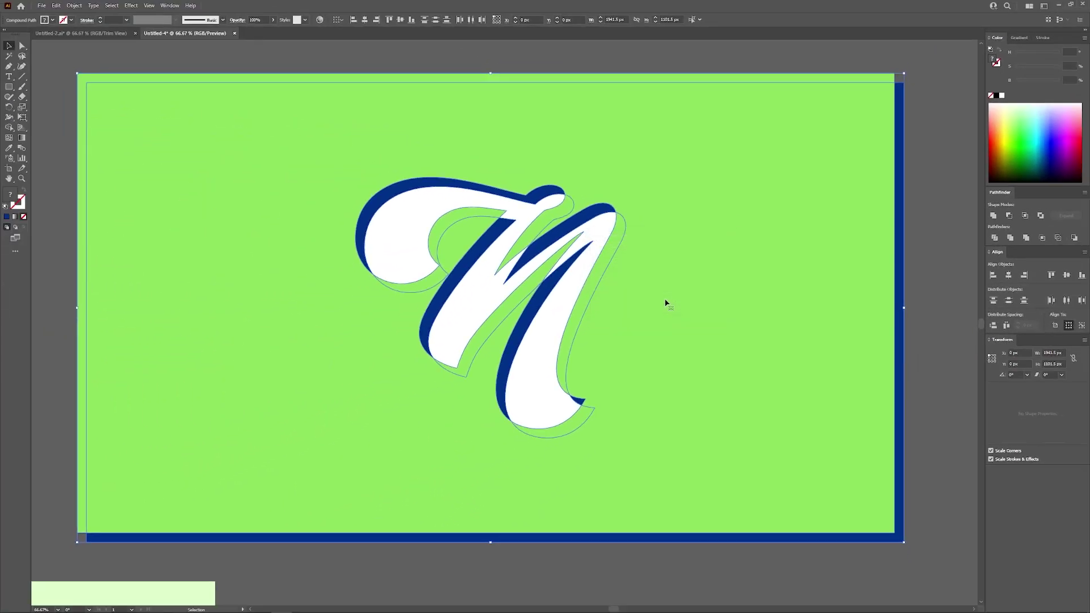
Make the blend between the green and navy panels.
left_click(75, 6)
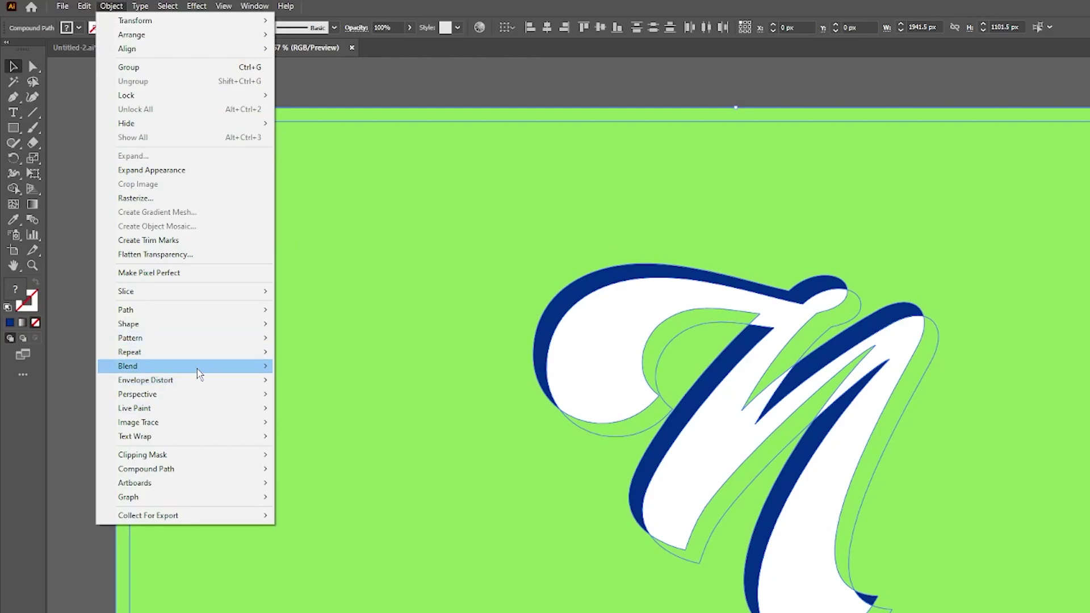
mouse_move(197, 368)
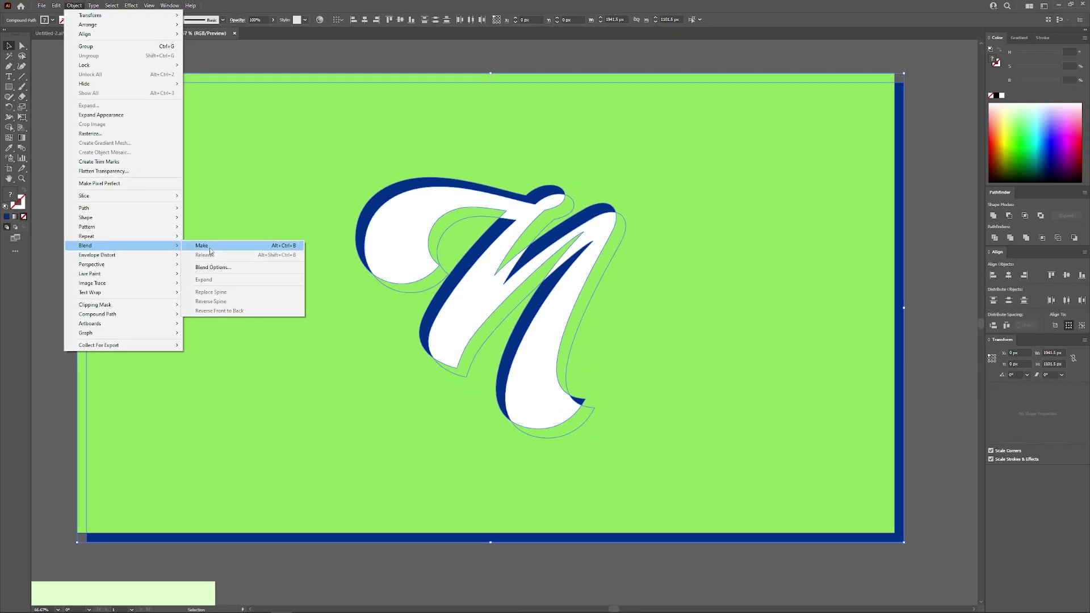
left_click(312, 368)
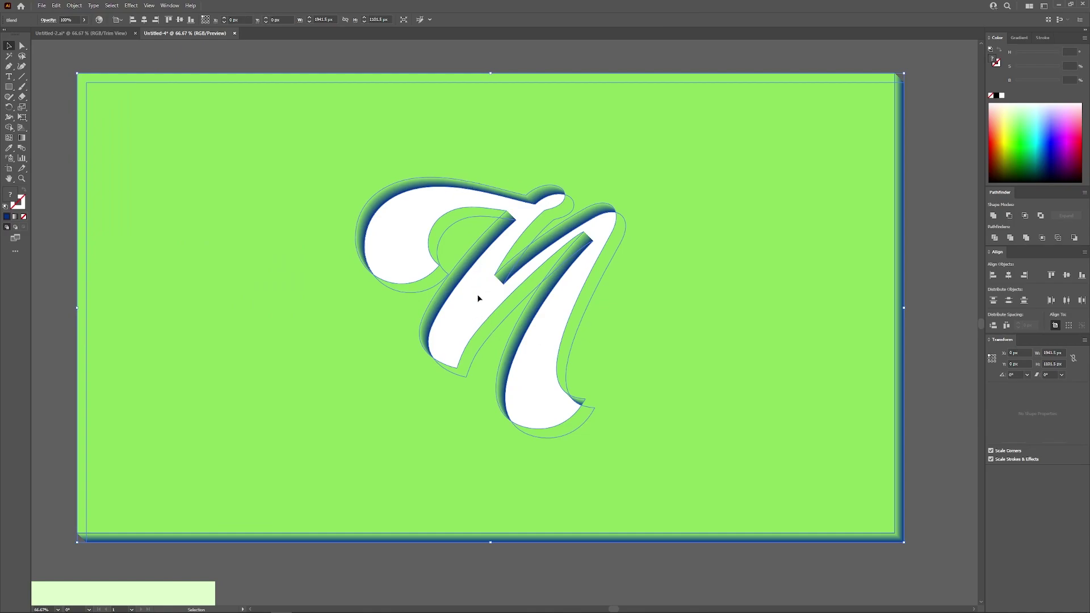
Copy the spare pale green N panel onto the main artboard.
scroll(445, 287, "down", 3)
scroll(474, 381, "down", 1)
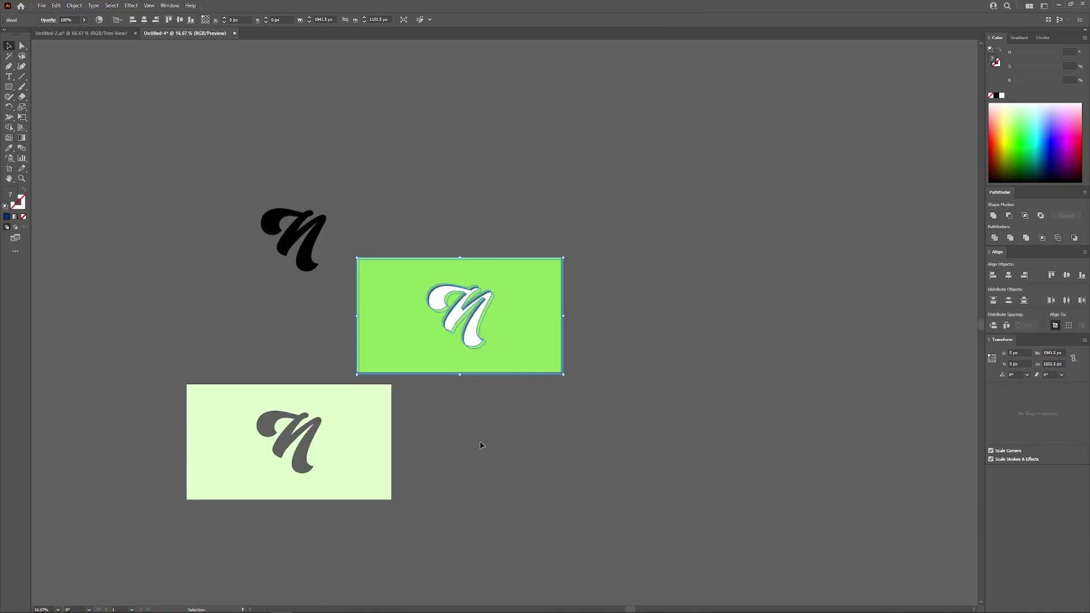
left_click(480, 445)
left_click(346, 421)
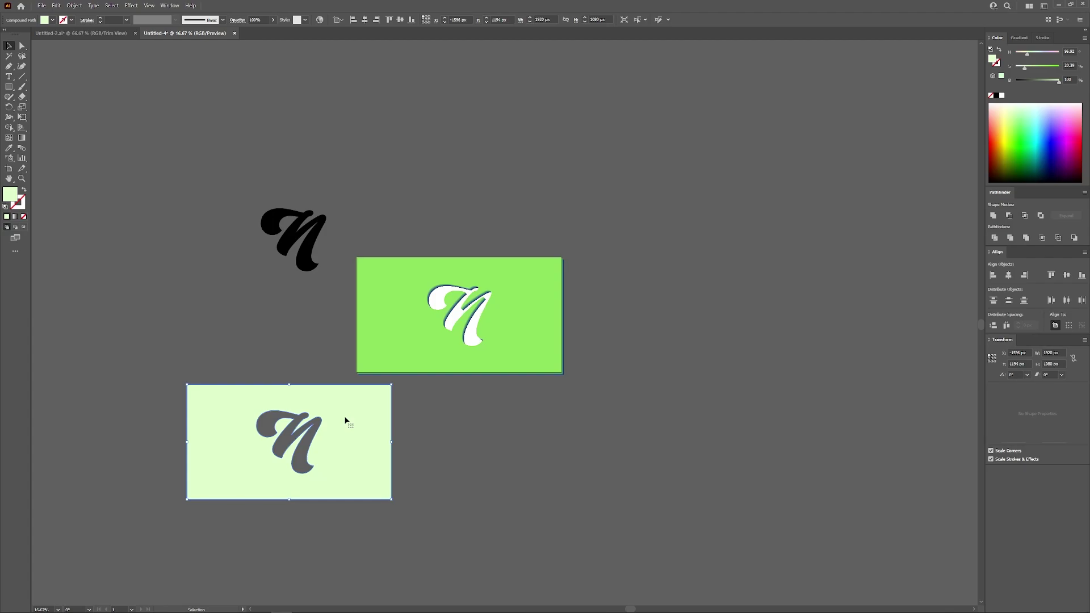
left_click_drag(341, 423, 514, 334)
Centre the pale green panel on the artboard over the blend and deselect.
scroll(503, 310, "up", 3)
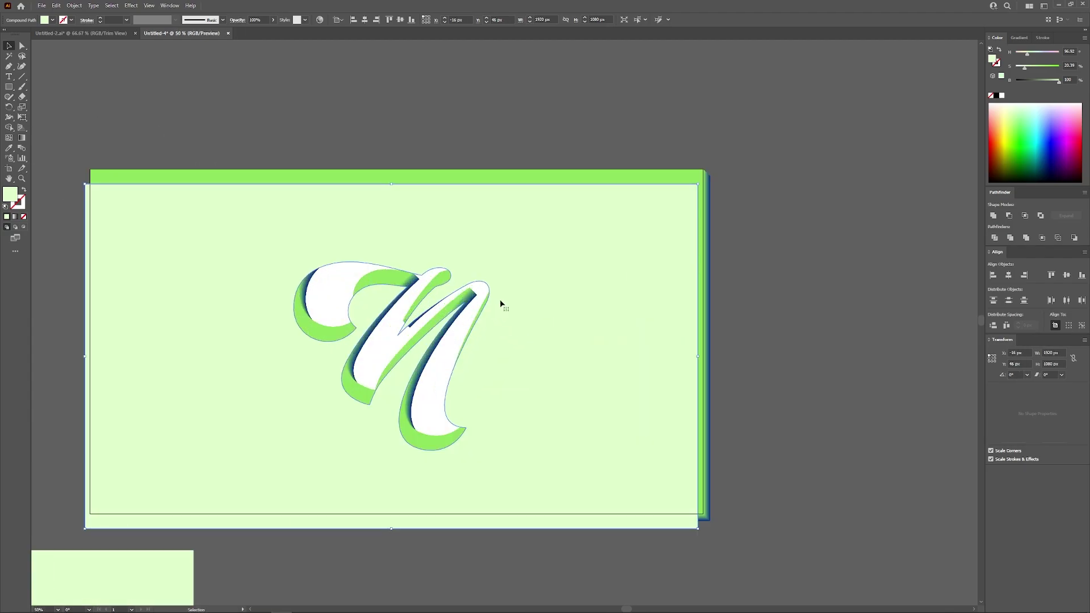
left_click(1008, 275)
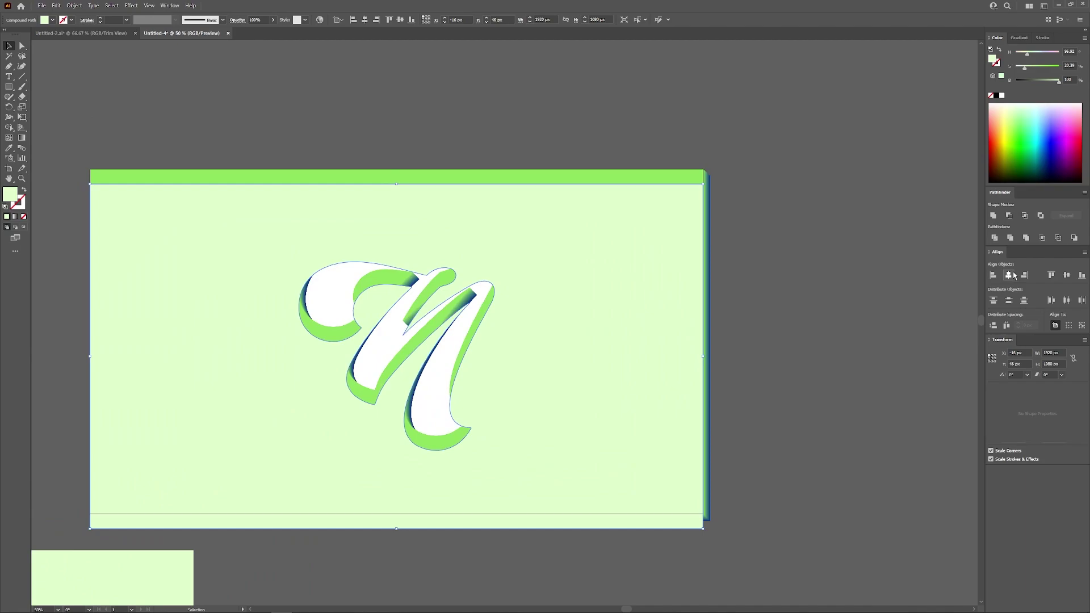
left_click(1067, 275)
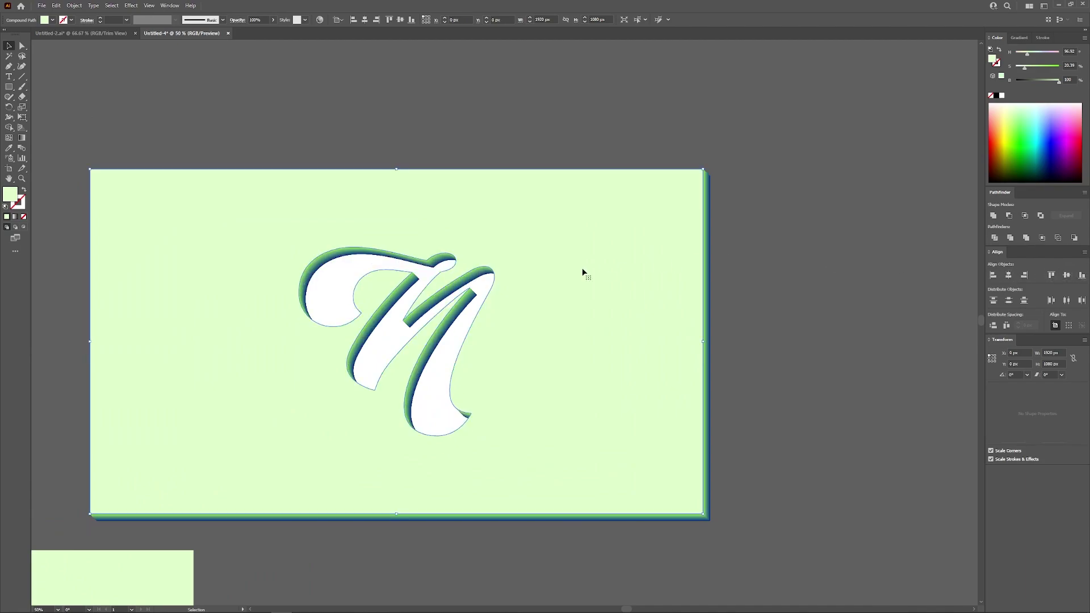
left_click_drag(465, 286, 505, 274)
left_click(568, 99)
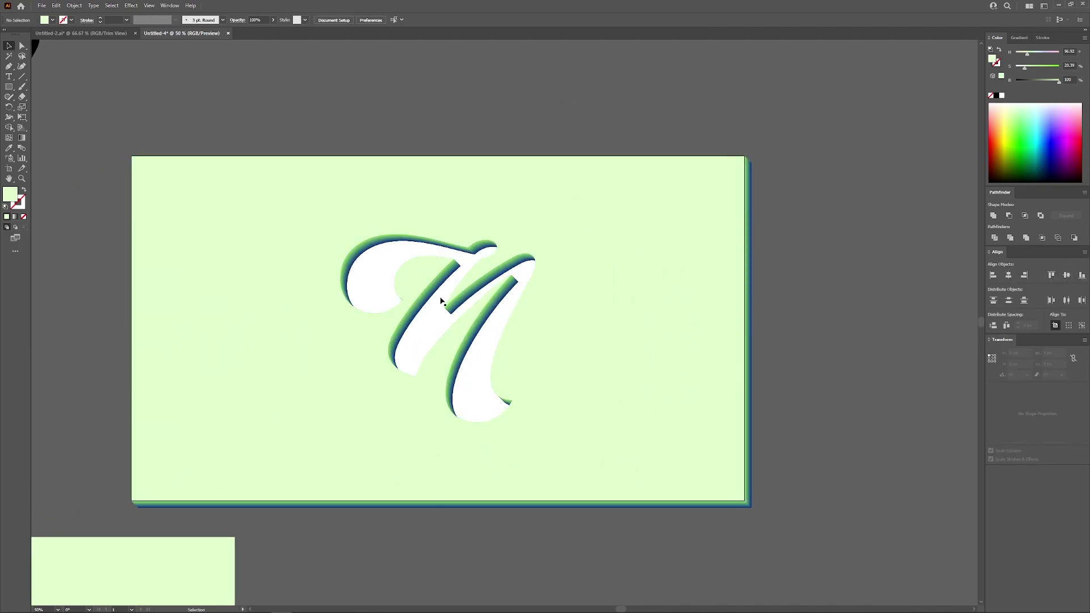
scroll(366, 253, "down", 2)
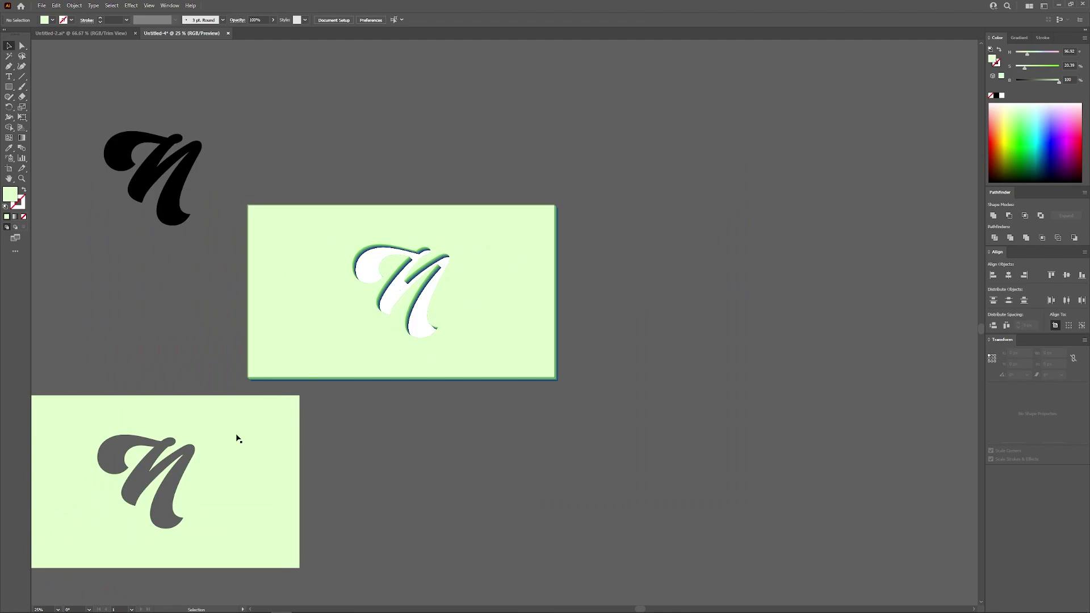
Fill the second panel copy navy and move it under the main panel.
left_click_drag(241, 471, 389, 428)
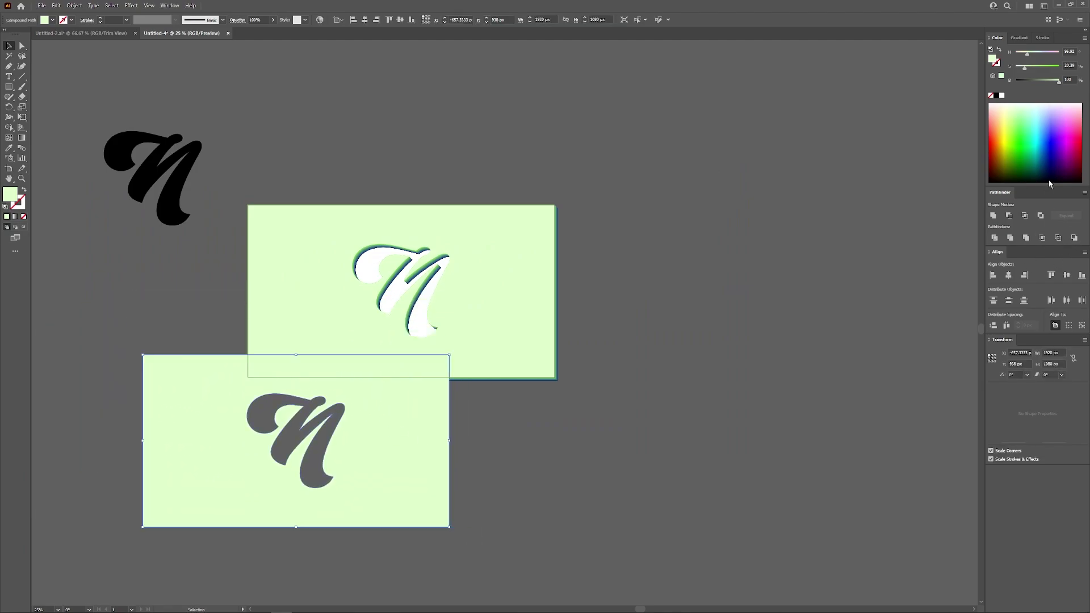
left_click(1052, 165)
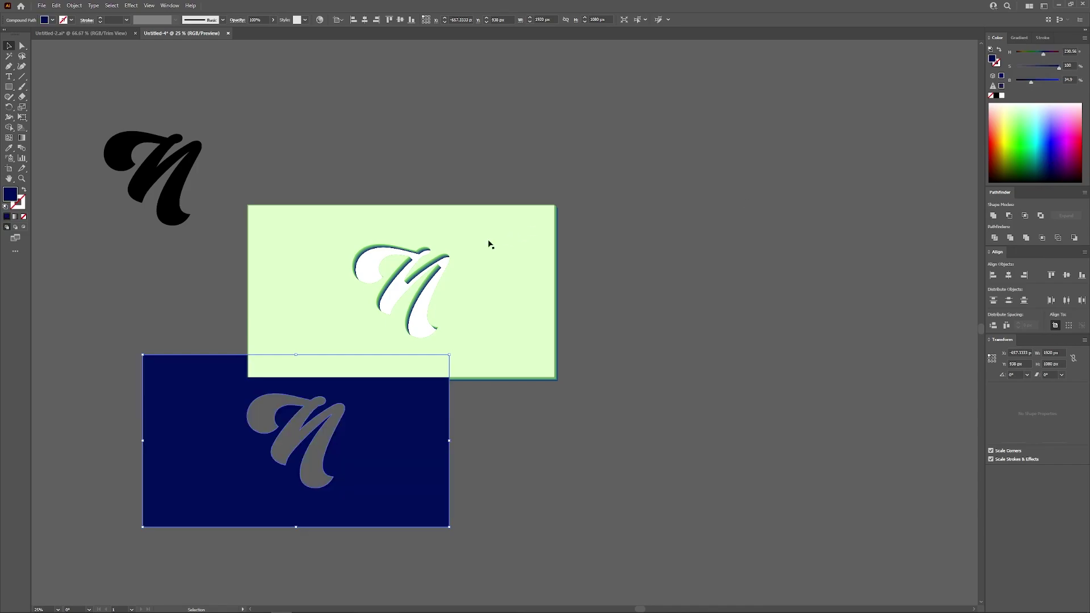
scroll(345, 351, "up", 1)
left_click_drag(397, 484, 509, 326)
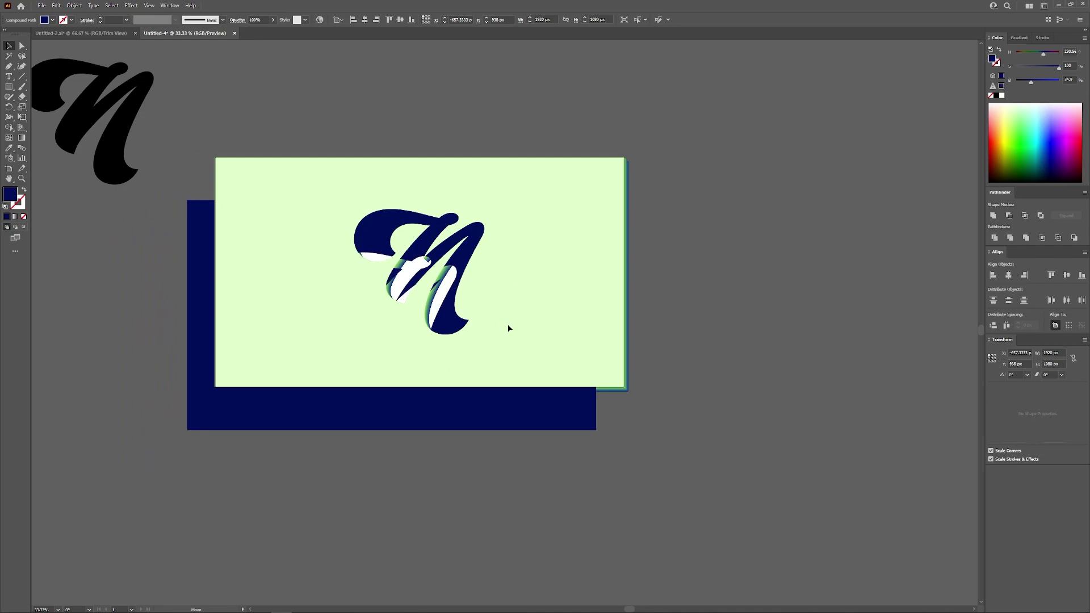
scroll(422, 250, "up", 1)
scroll(422, 250, "up", 1)
scroll(458, 260, "down", 3)
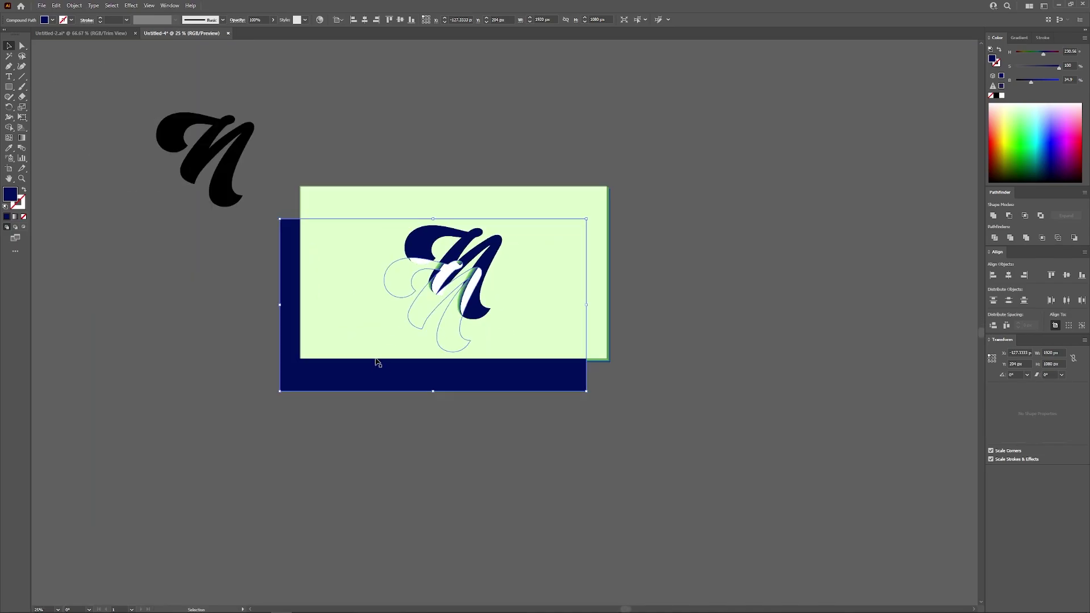
Send the navy panel to the back and offset it slightly downward.
right_click(353, 375)
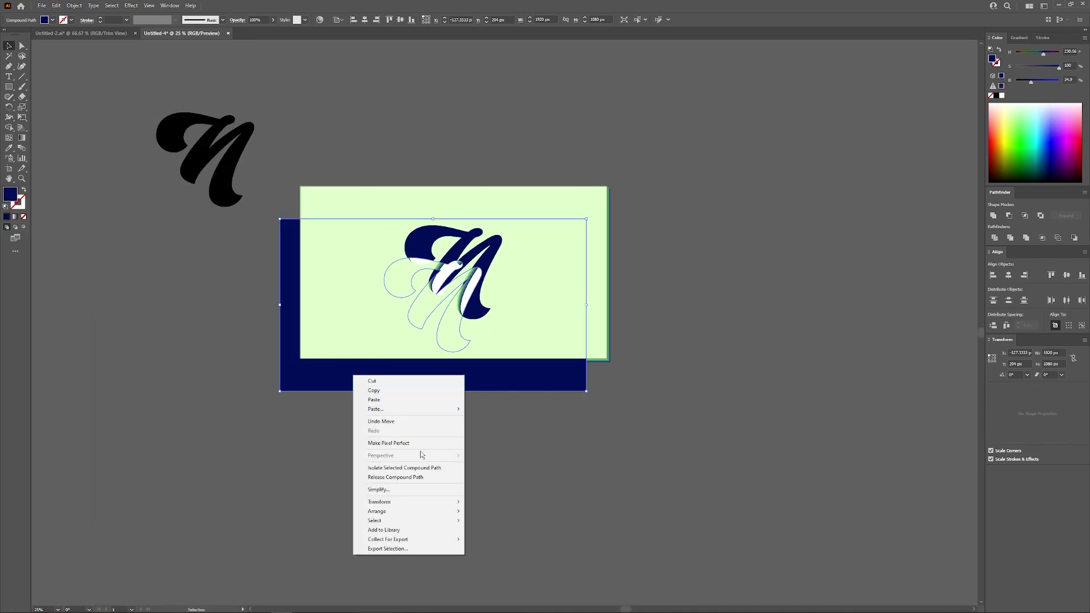
mouse_move(406, 514)
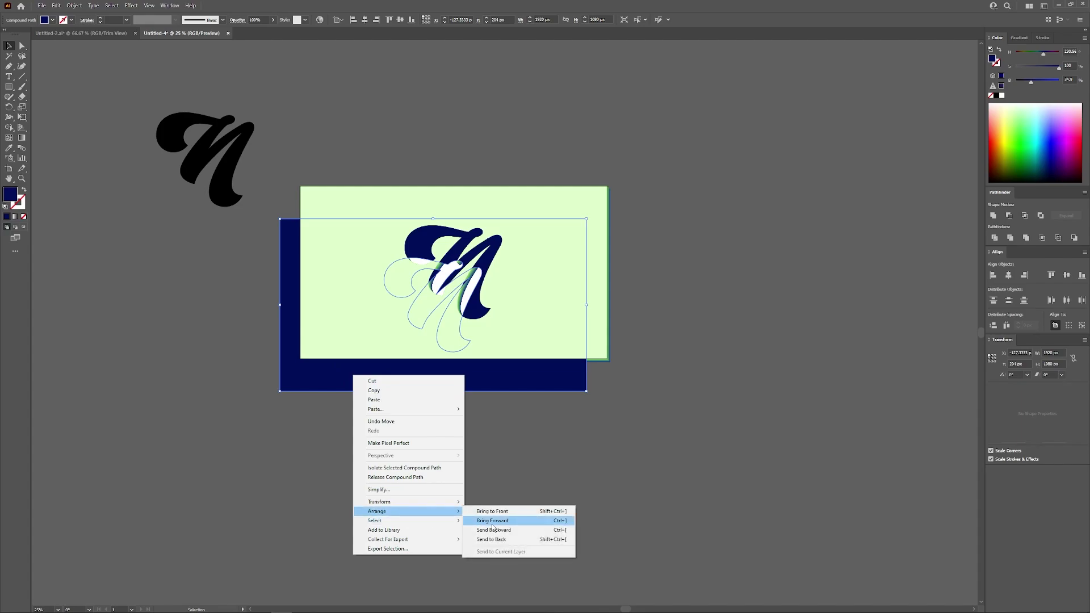
left_click(514, 540)
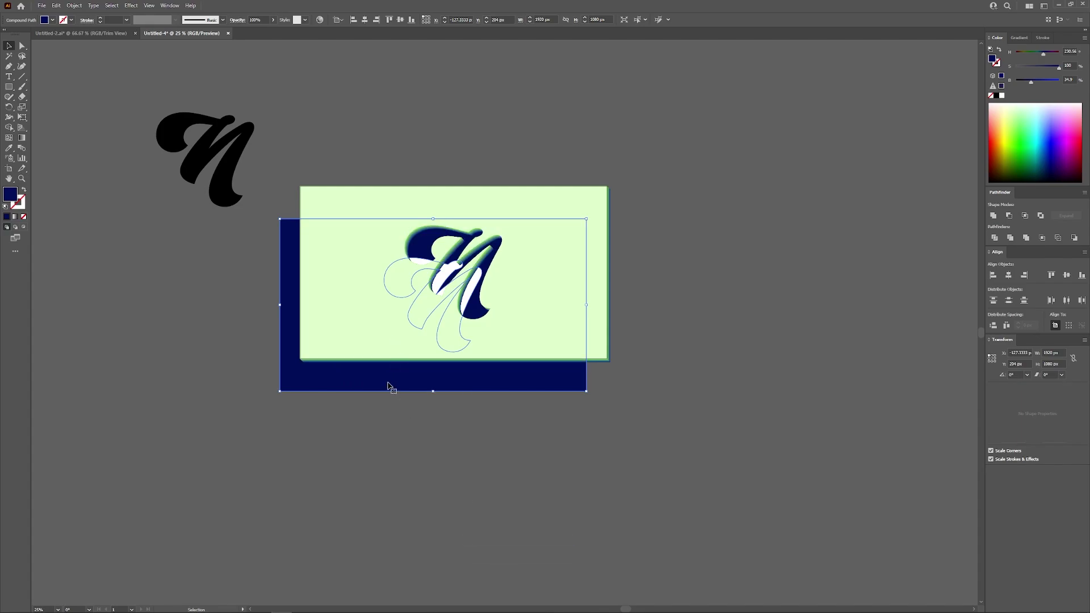
left_click_drag(392, 387, 414, 362)
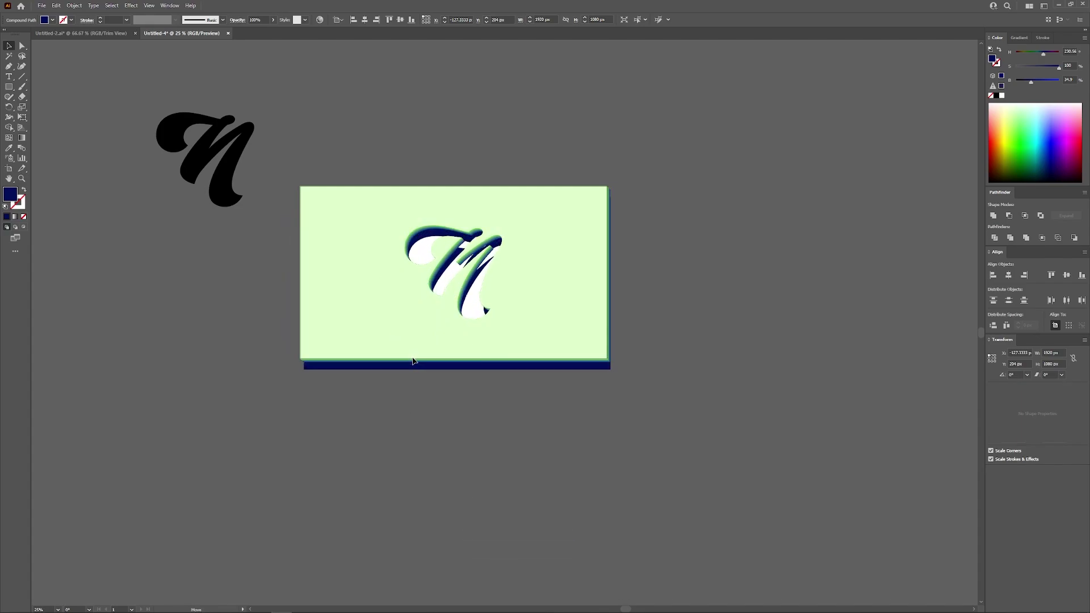
key("ctrl+equal")
key("ctrl+equal")
key("ctrl+equal")
Nudge the navy panel up and apply a Gaussian Blur of about 4.4 px radius.
left_click_drag(531, 259, 531, 229)
left_click(131, 6)
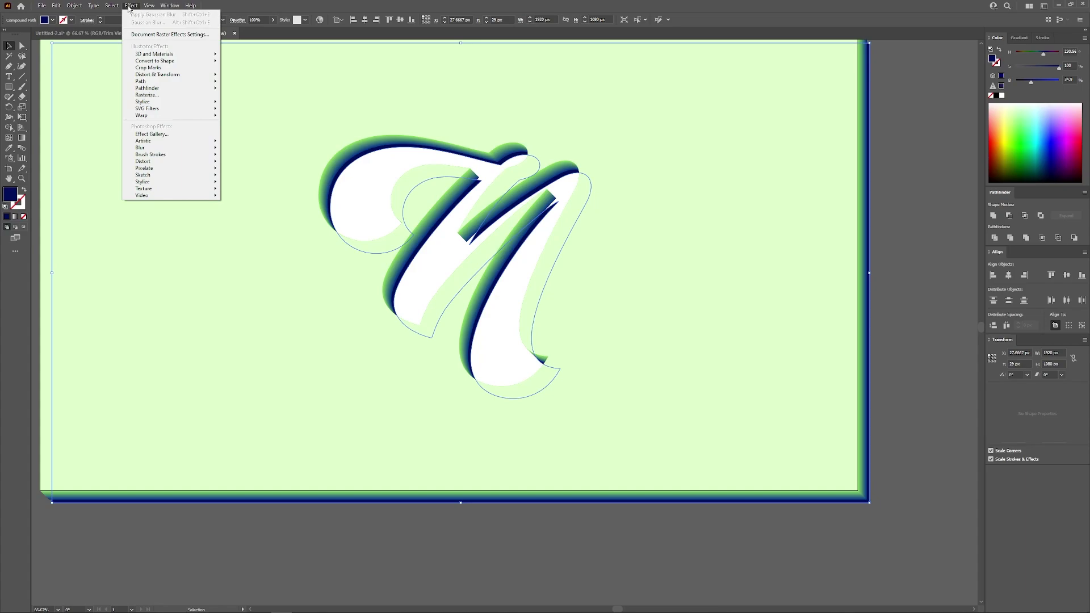
mouse_move(170, 148)
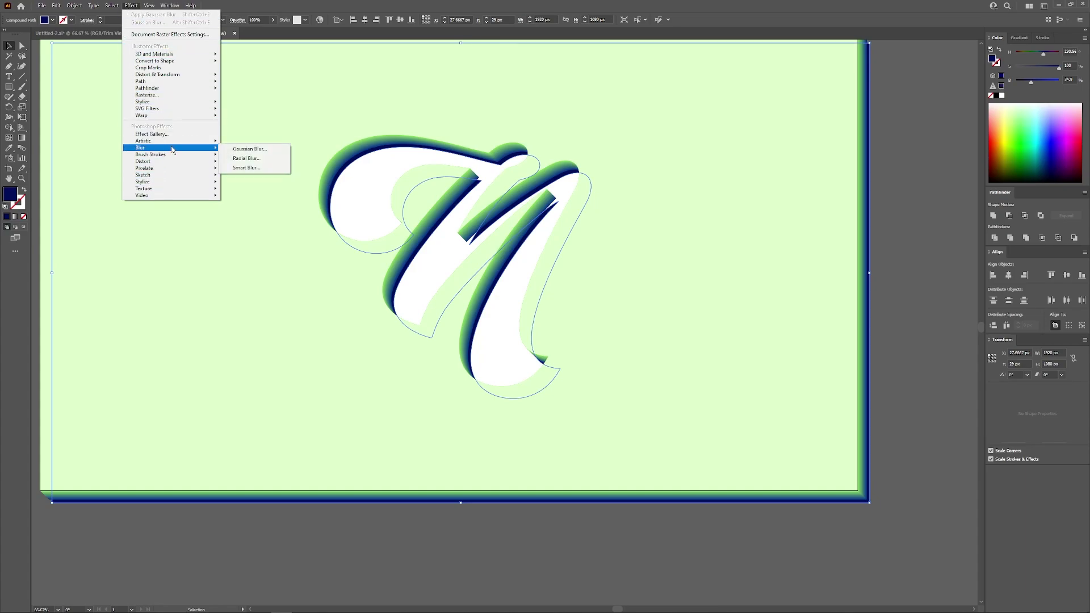
left_click(253, 149)
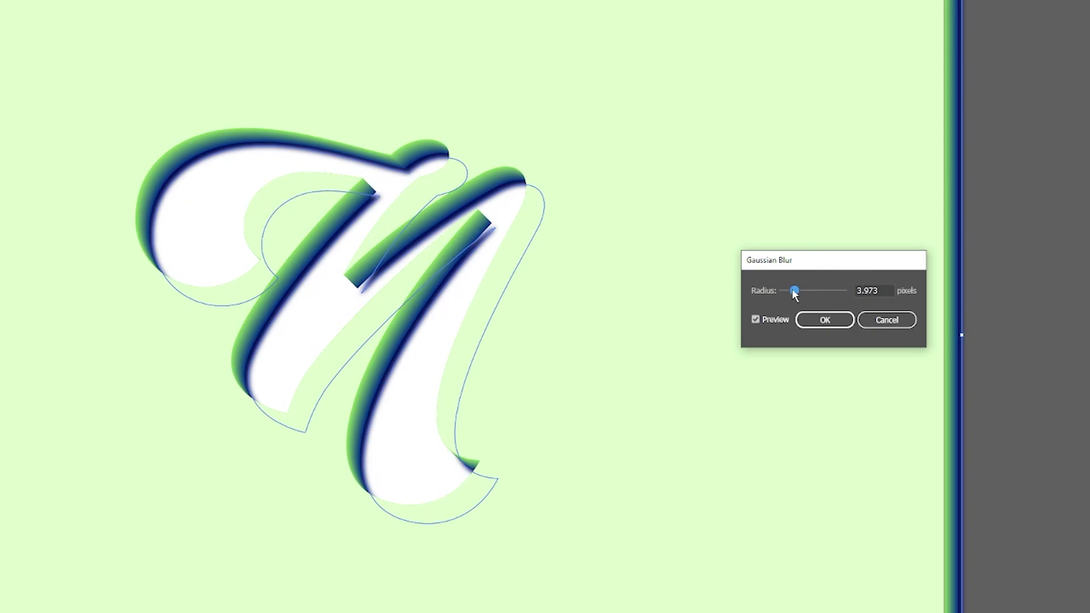
left_click_drag(799, 290, 803, 296)
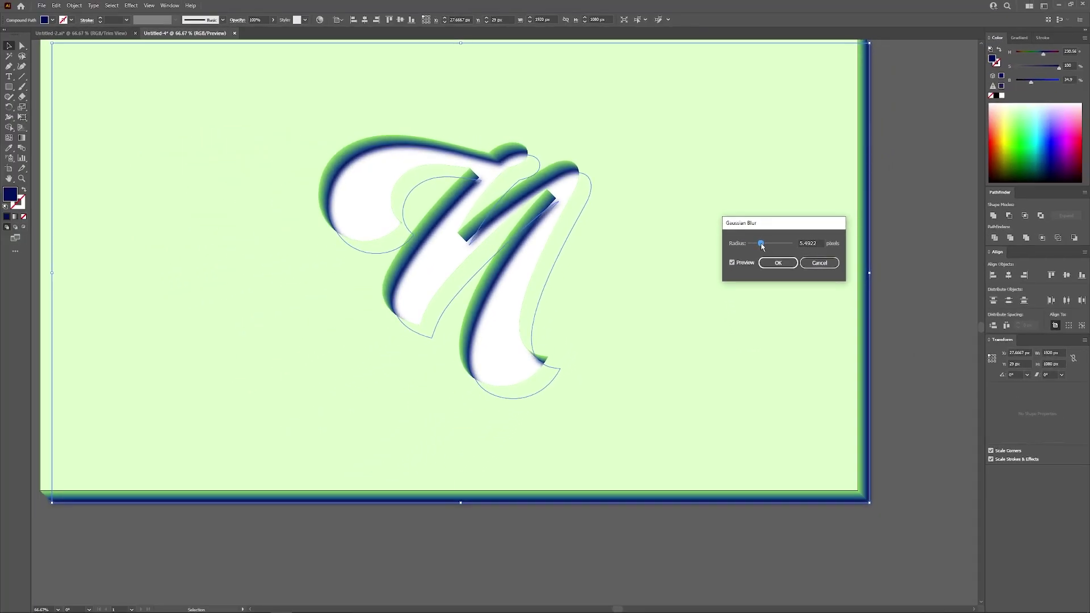
left_click_drag(762, 247, 760, 246)
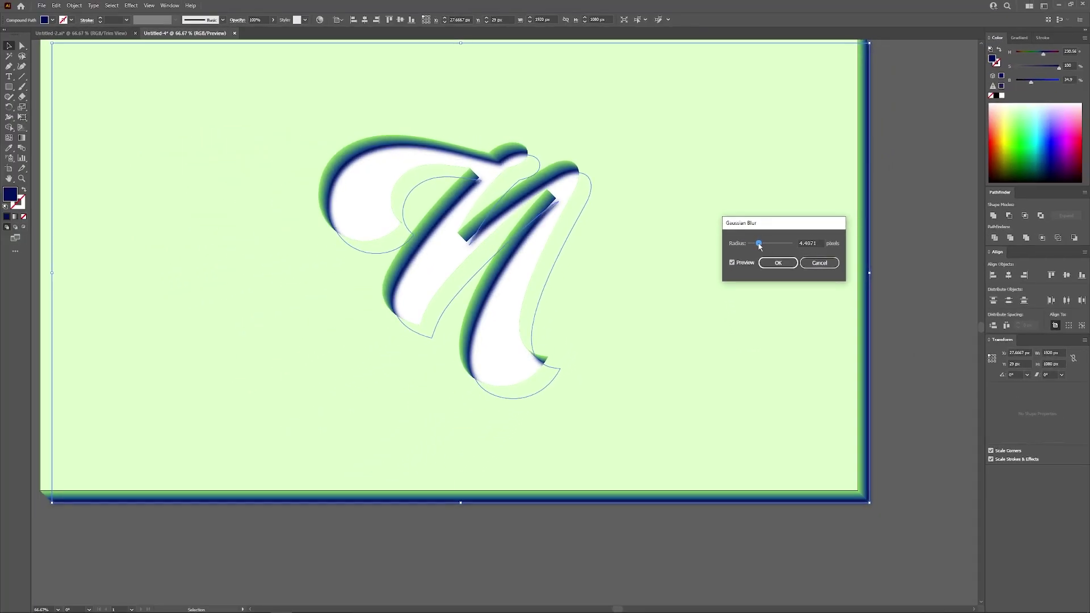
left_click(779, 263)
scroll(453, 373, "down", 2)
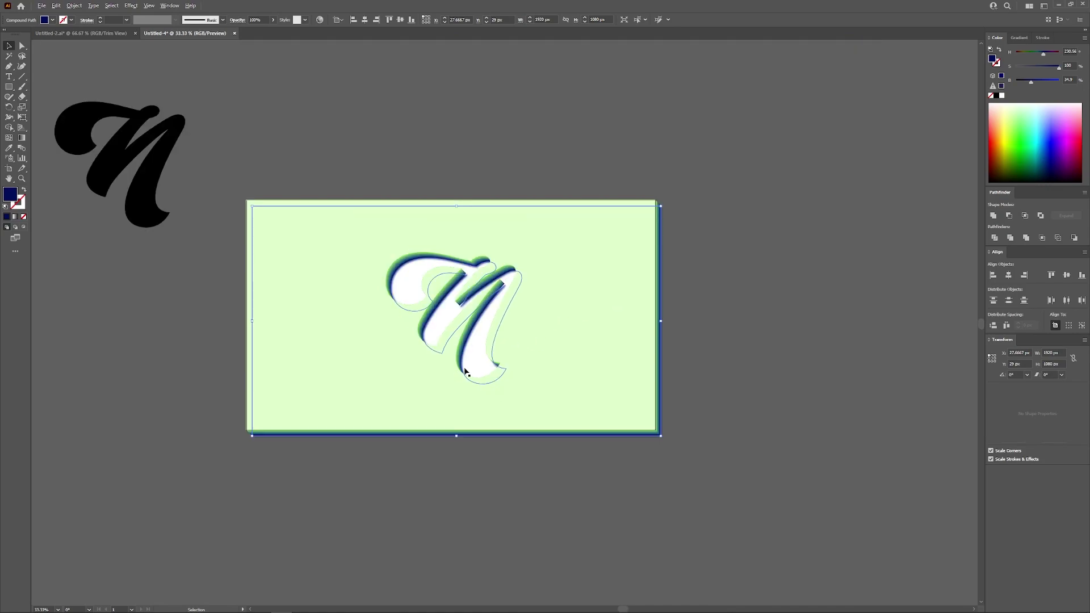
Compare against the finished blue N in Untitled-2.ai, then return to Untitled-4.
scroll(474, 371, "up", 1)
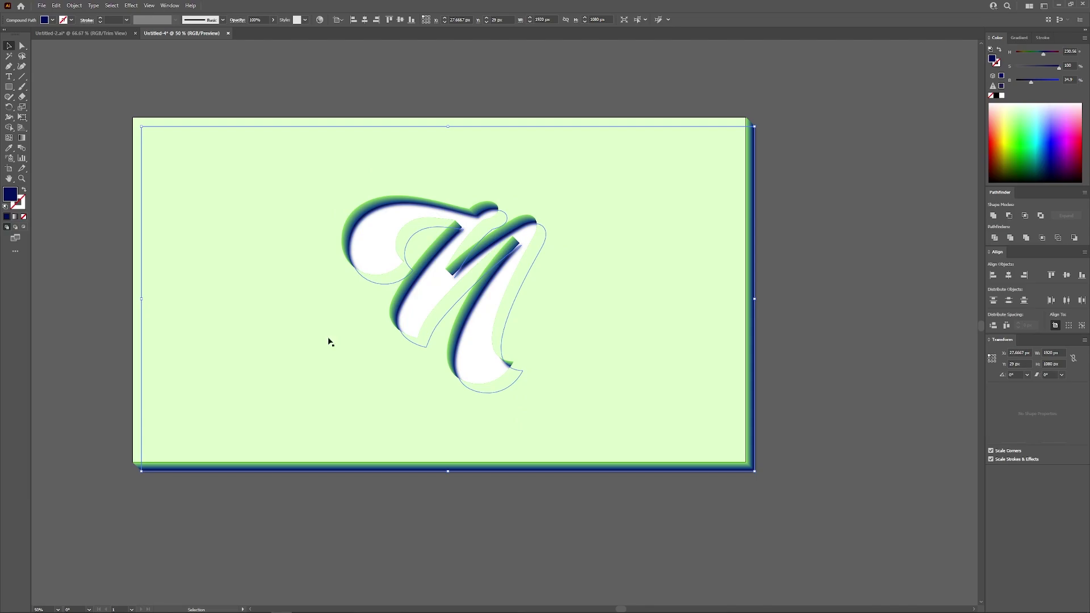
left_click(359, 511)
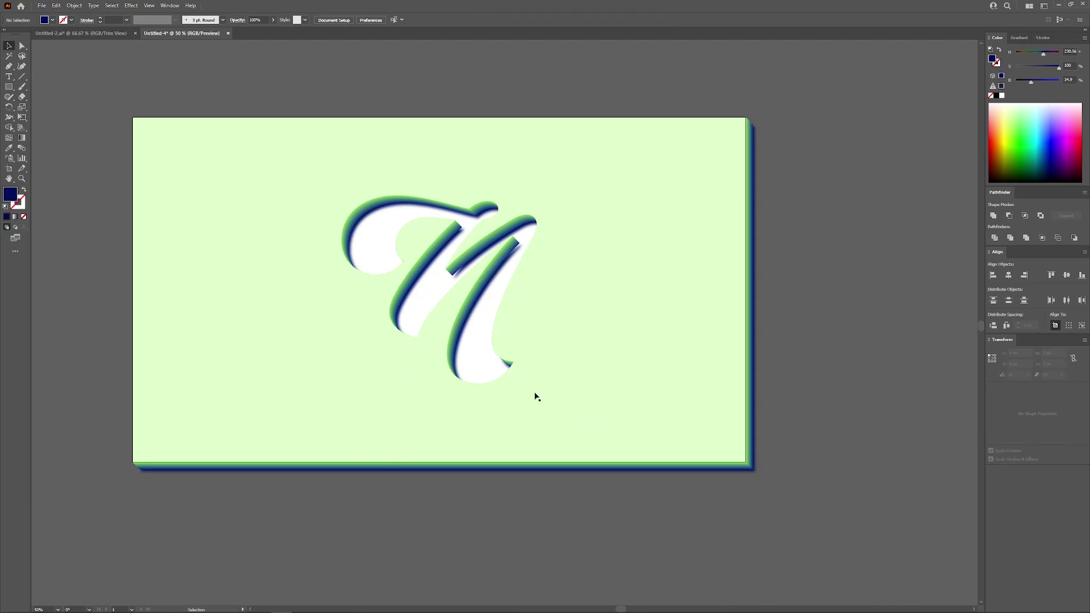
left_click(108, 33)
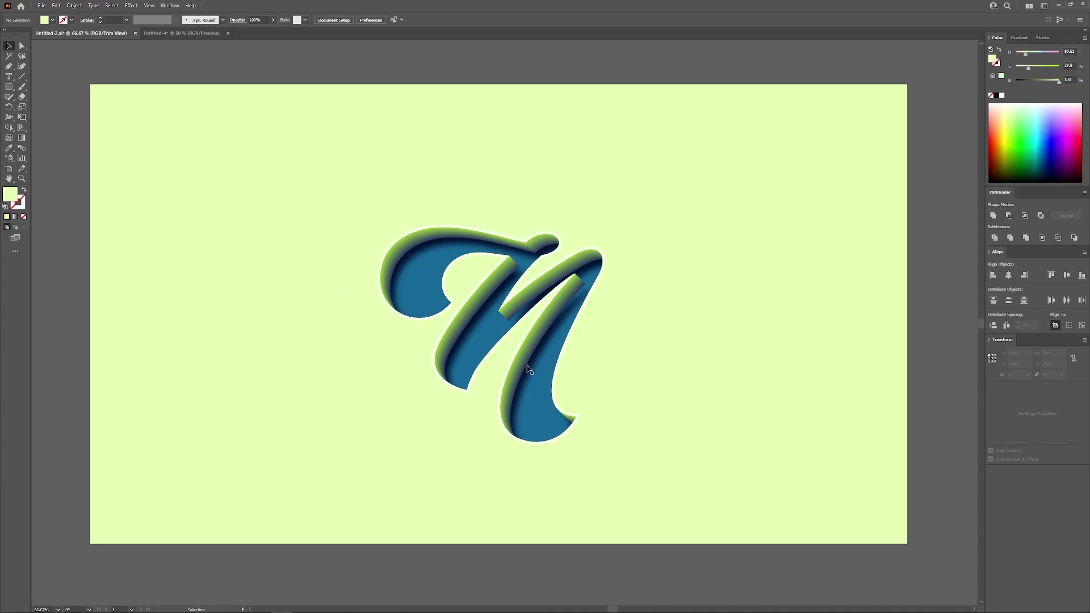
left_click(179, 33)
Draw a rectangle covering the letter N and change its fill from navy to teal blue.
left_click(8, 87)
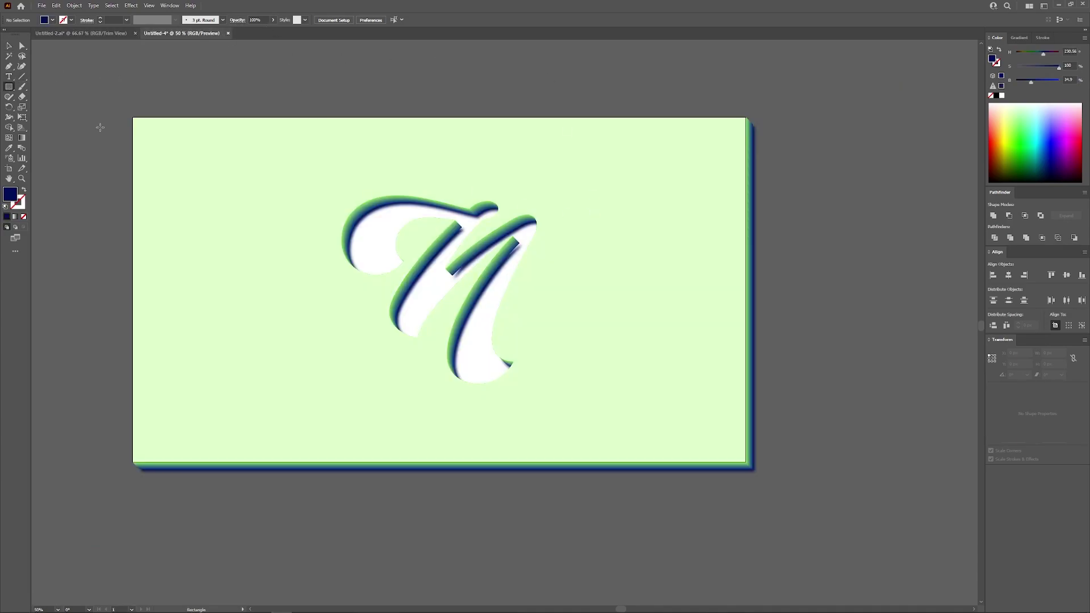
left_click_drag(354, 194, 579, 423)
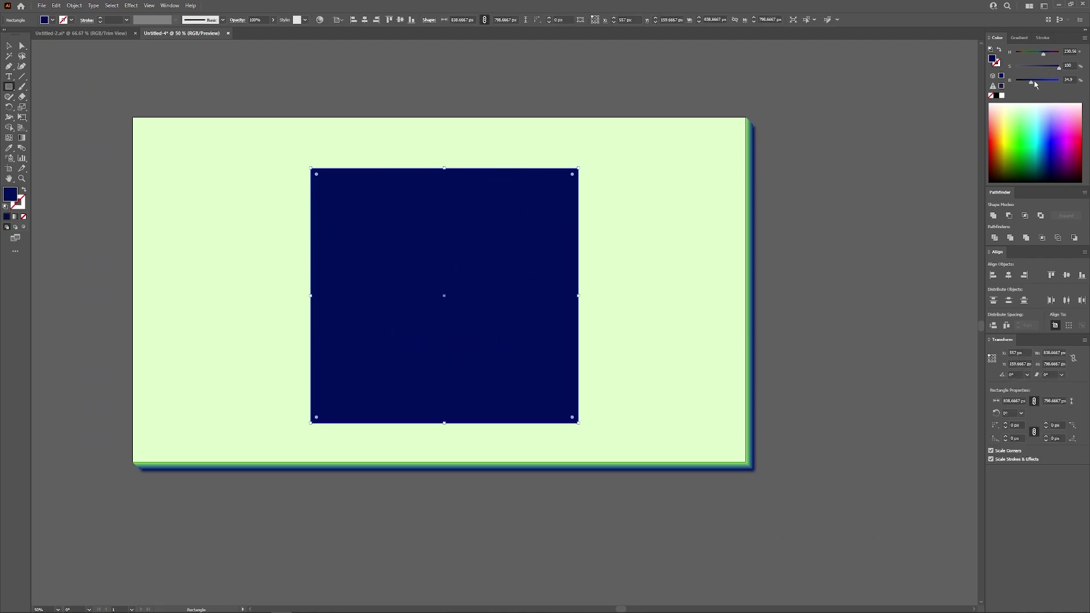
left_click_drag(1034, 83, 1040, 54)
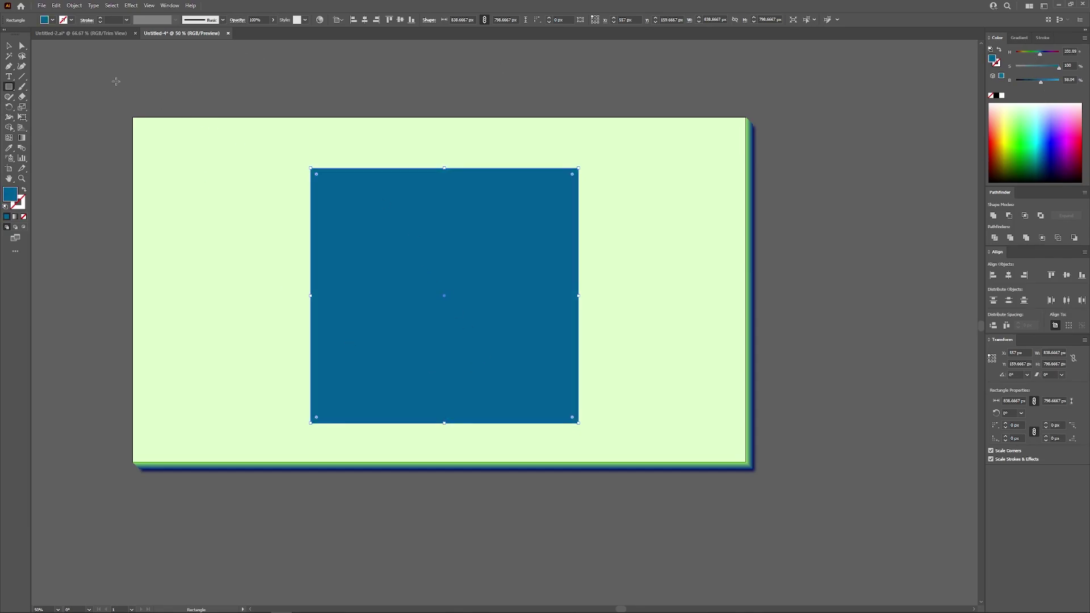
left_click(9, 45)
right_click(482, 223)
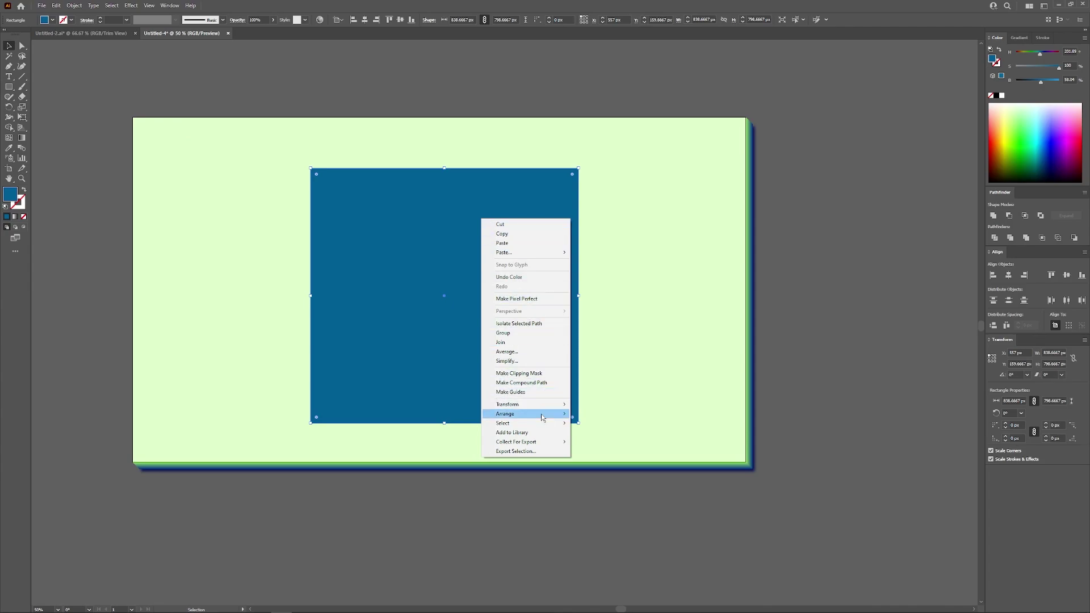
Send the blue rectangle to the back and brighten its fill.
mouse_move(542, 418)
left_click(606, 441)
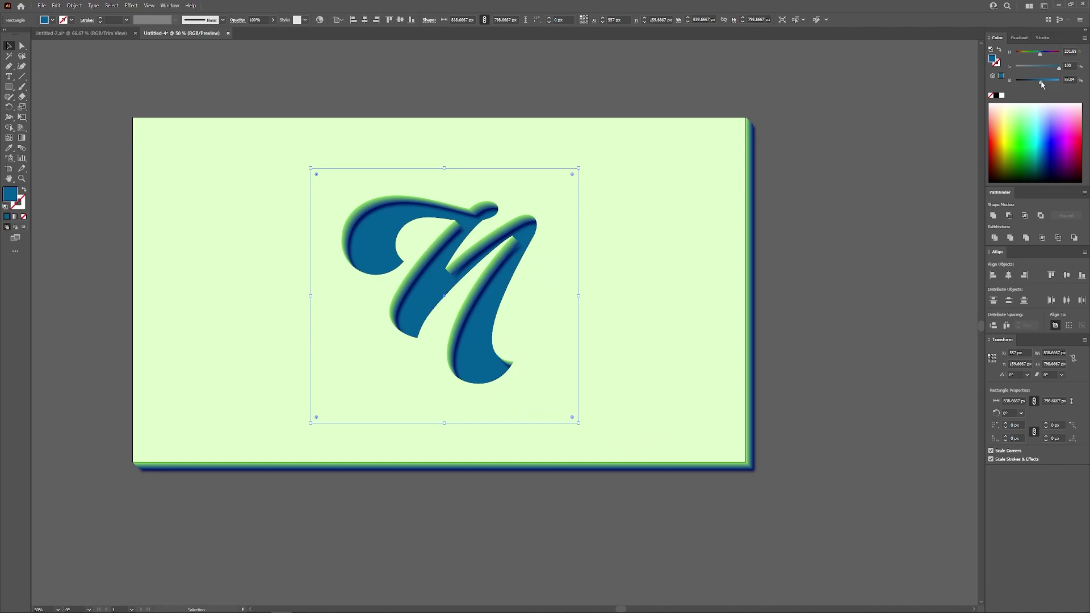
mouse_move(1043, 84)
left_mouse_down()
mouse_move(1051, 68)
mouse_move(1042, 69)
mouse_move(1052, 86)
mouse_move(1049, 73)
left_mouse_up()
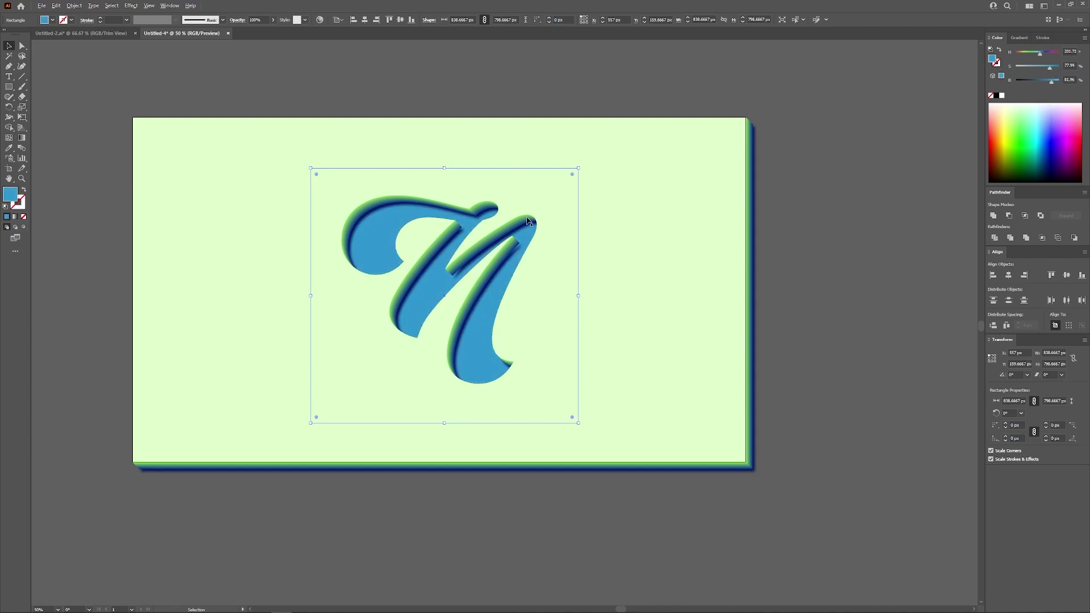
scroll(527, 222, "up", 3)
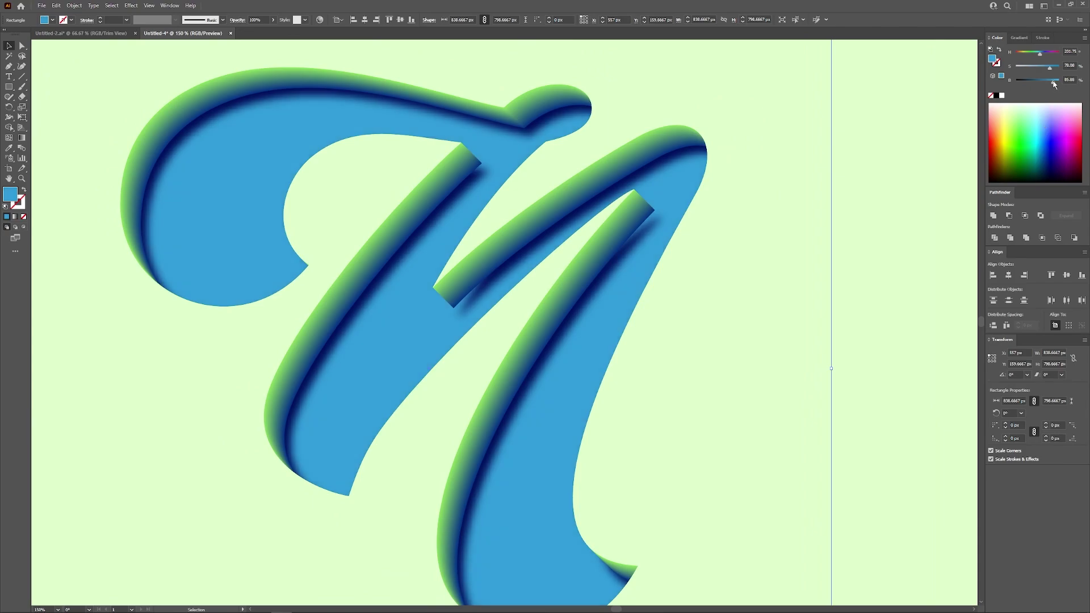
Make the blue slightly more saturated and raise its brightness to full.
left_click_drag(1050, 69, 1049, 82)
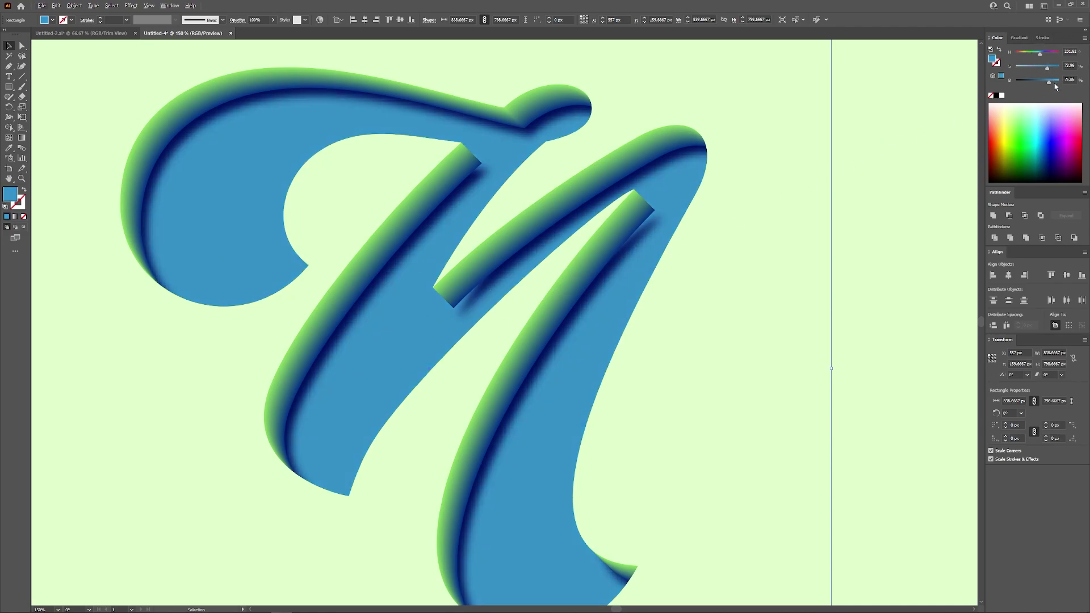
left_click_drag(1056, 84, 1047, 71)
scroll(531, 276, "down", 4)
scroll(562, 276, "up", 2)
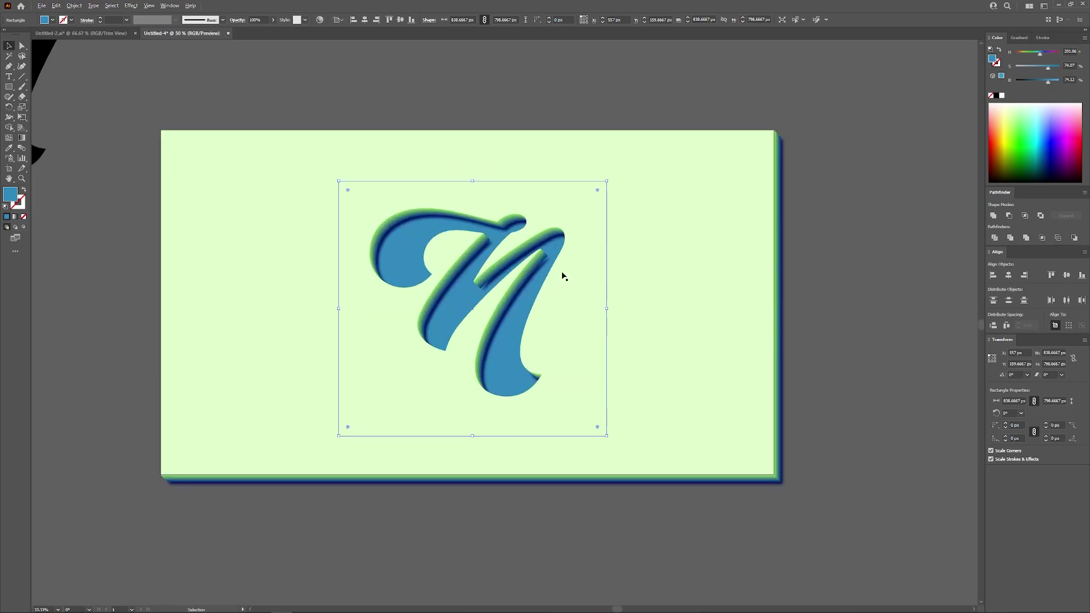
scroll(528, 279, "down", 3)
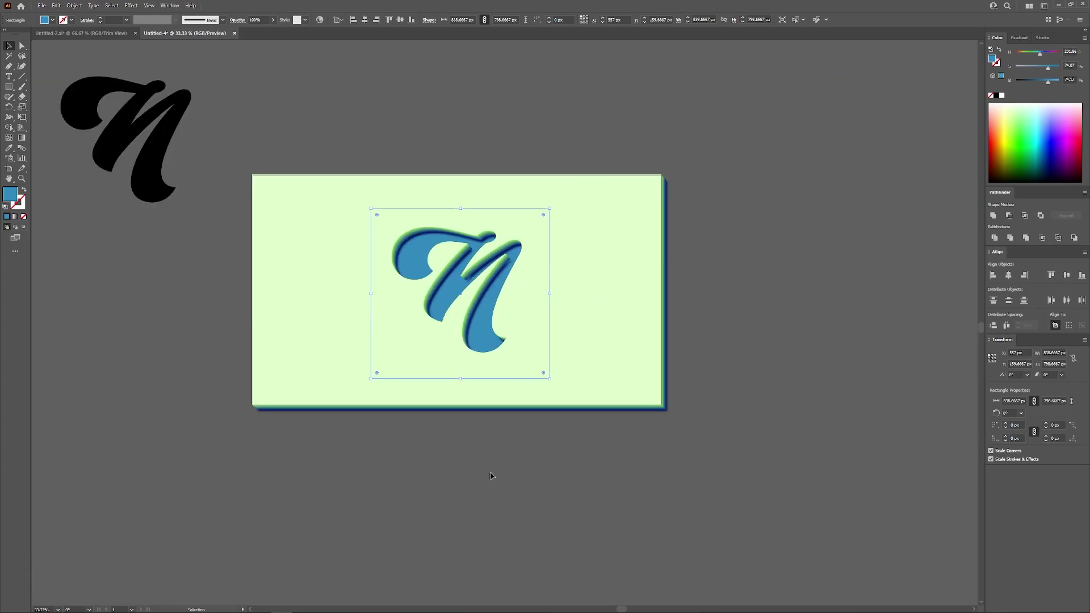
Deselect, zoom around the Untitled-2.ai reference, then return to Untitled-4.
left_click(491, 476)
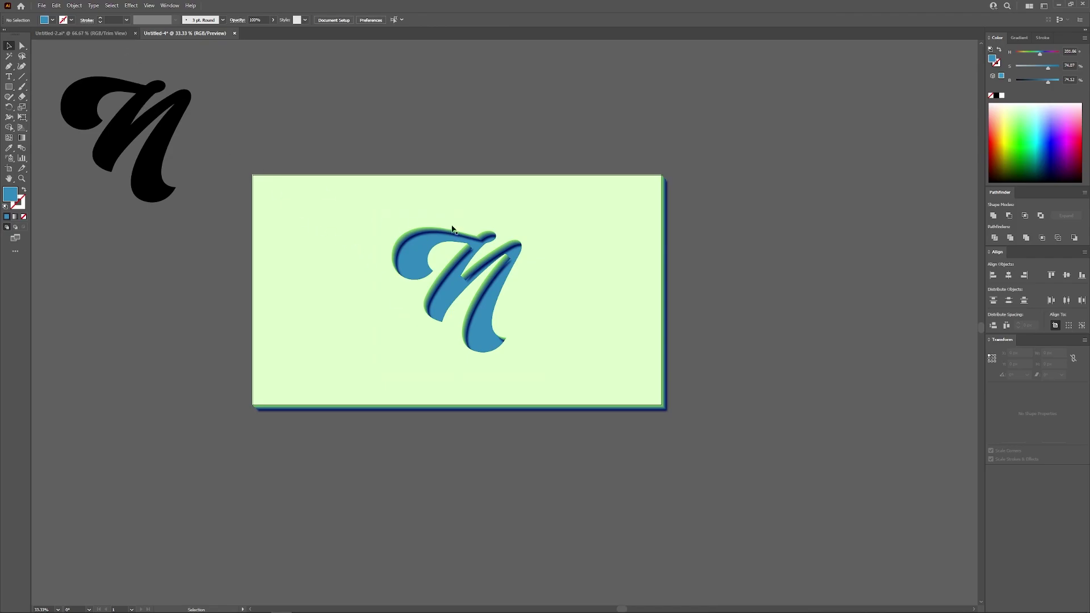
left_click(85, 33)
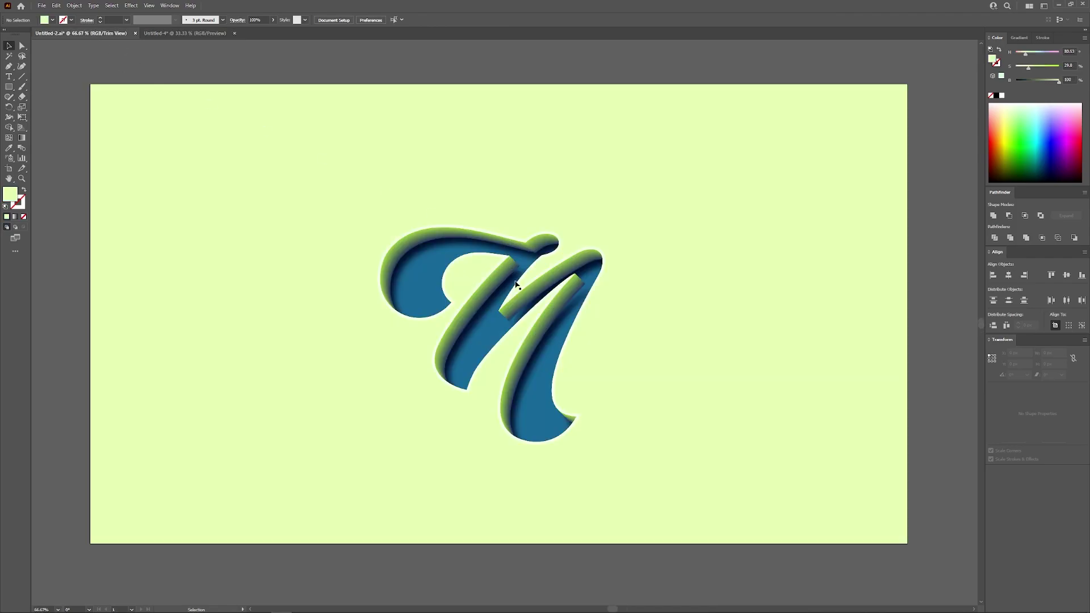
scroll(507, 287, "up", 4)
scroll(480, 268, "down", 4)
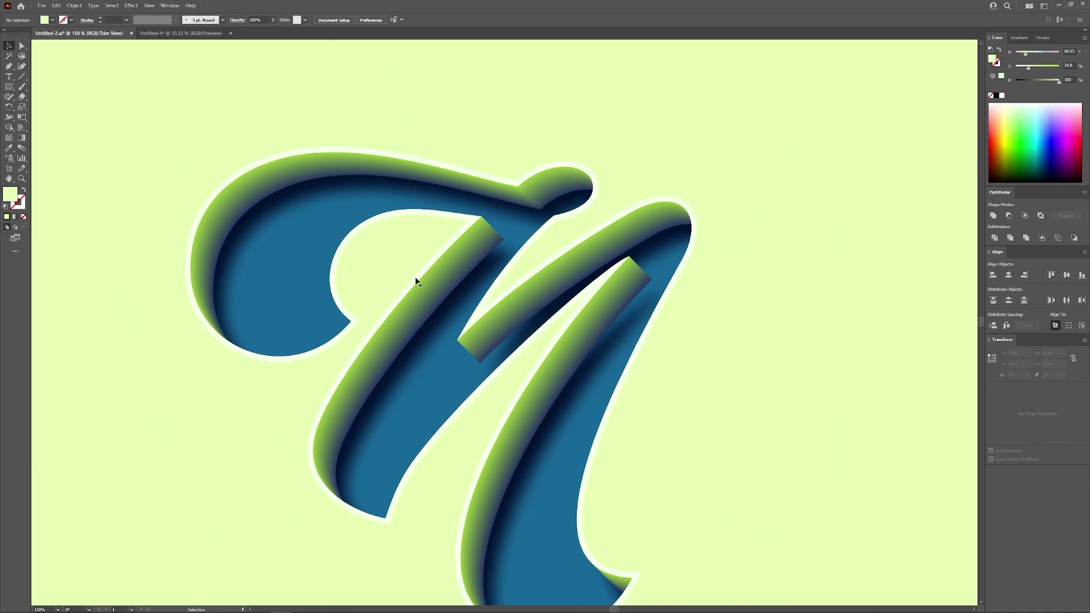
scroll(392, 306, "down", 3)
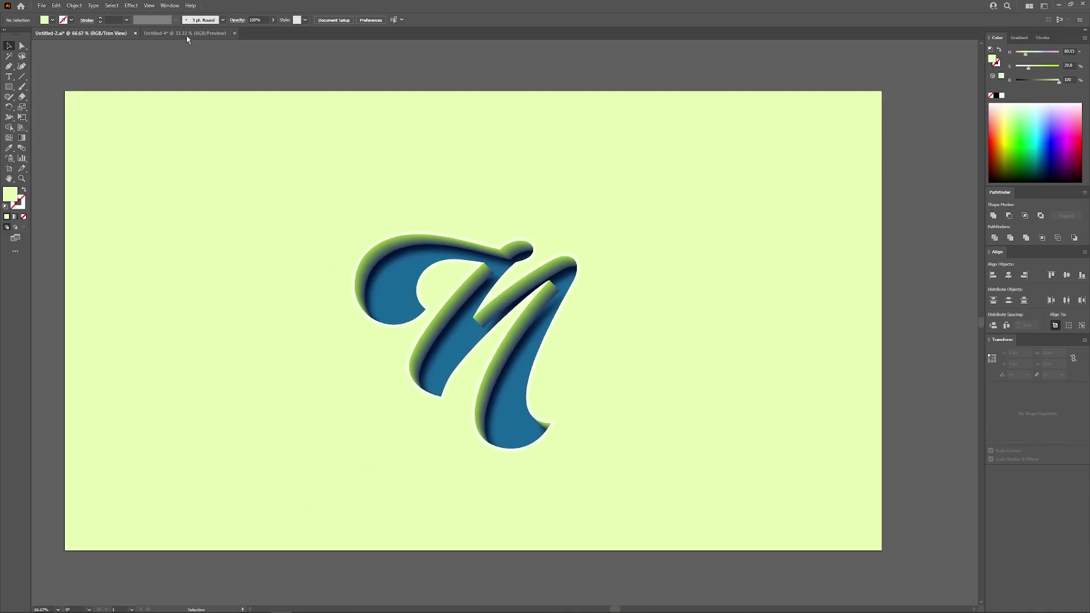
left_click(188, 34)
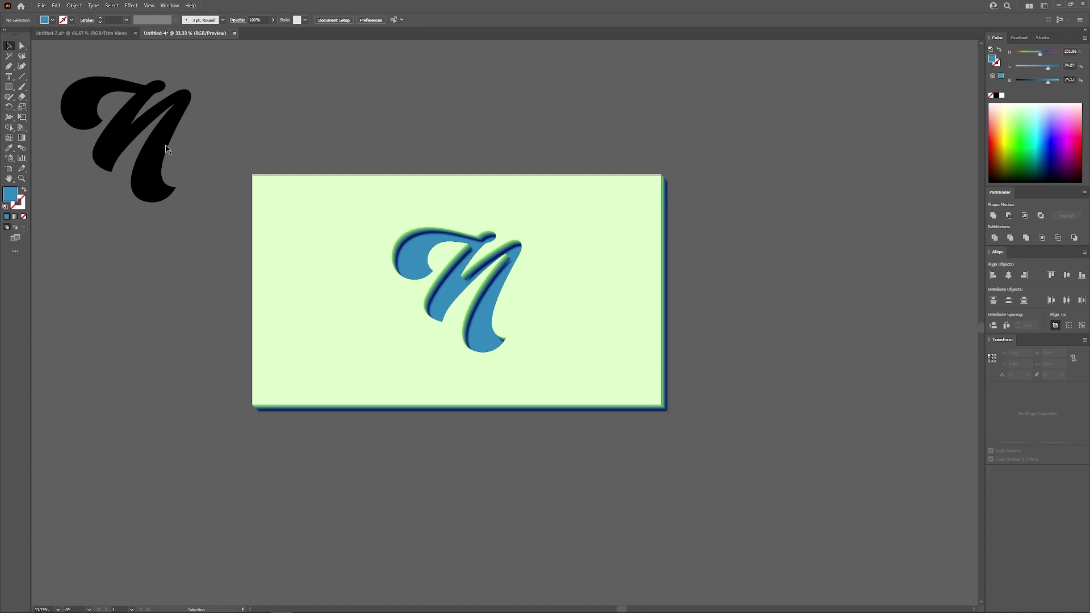
Center the black N copy horizontally and vertically over the blue N and remove its fill.
left_click_drag(158, 151, 492, 321)
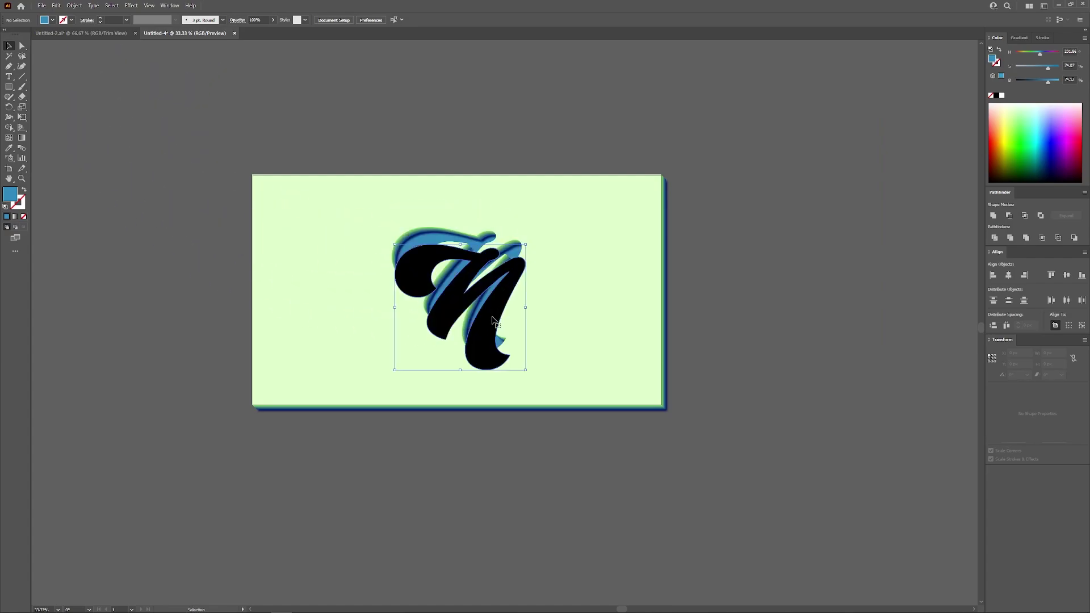
left_click(1009, 275)
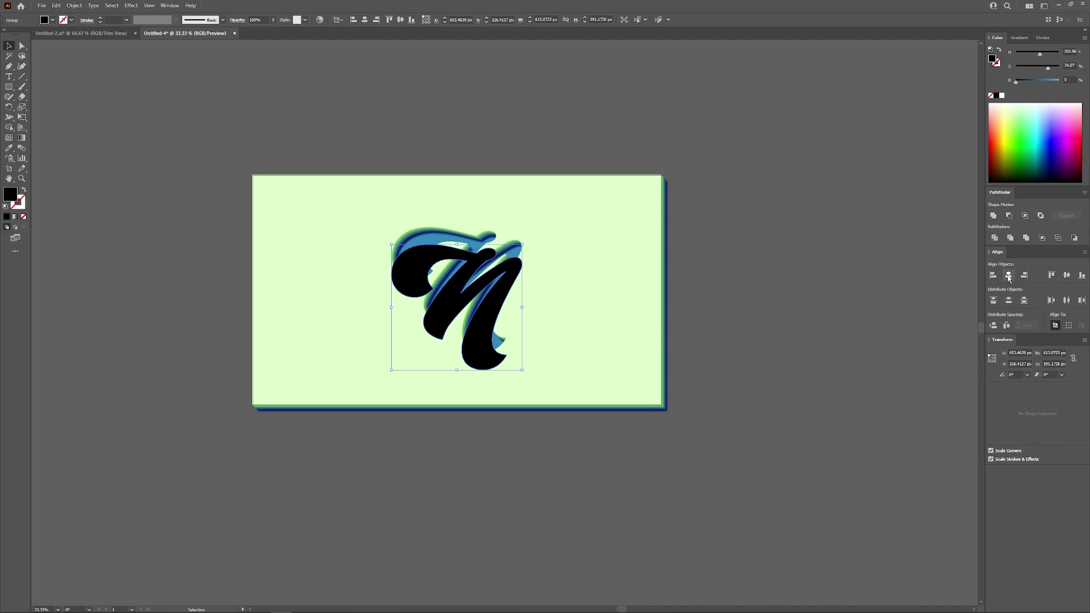
left_click(1067, 275)
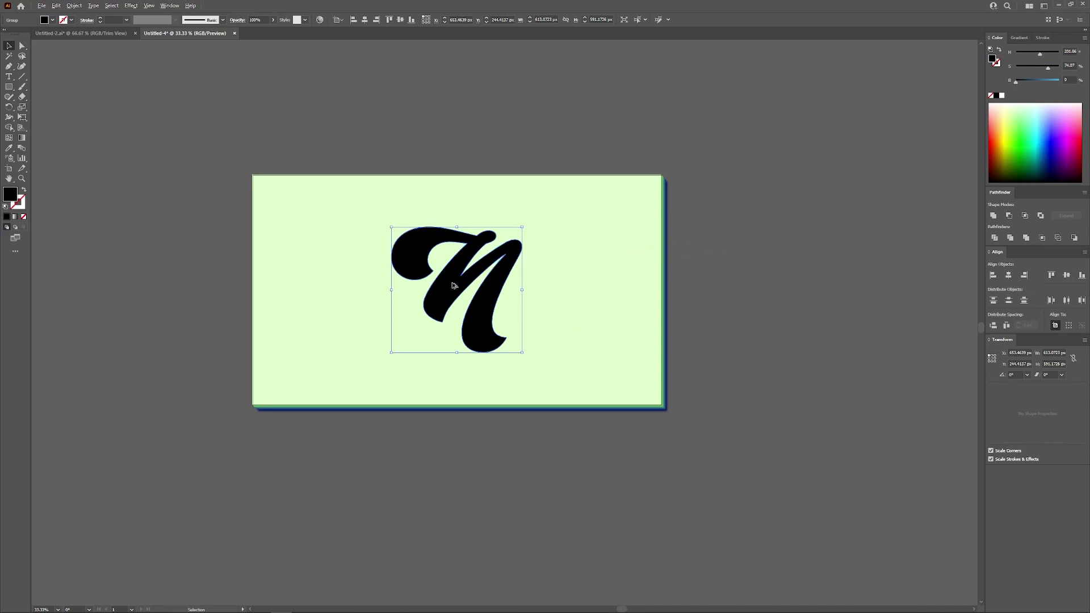
key("ctrl+plus")
key("ctrl+plus")
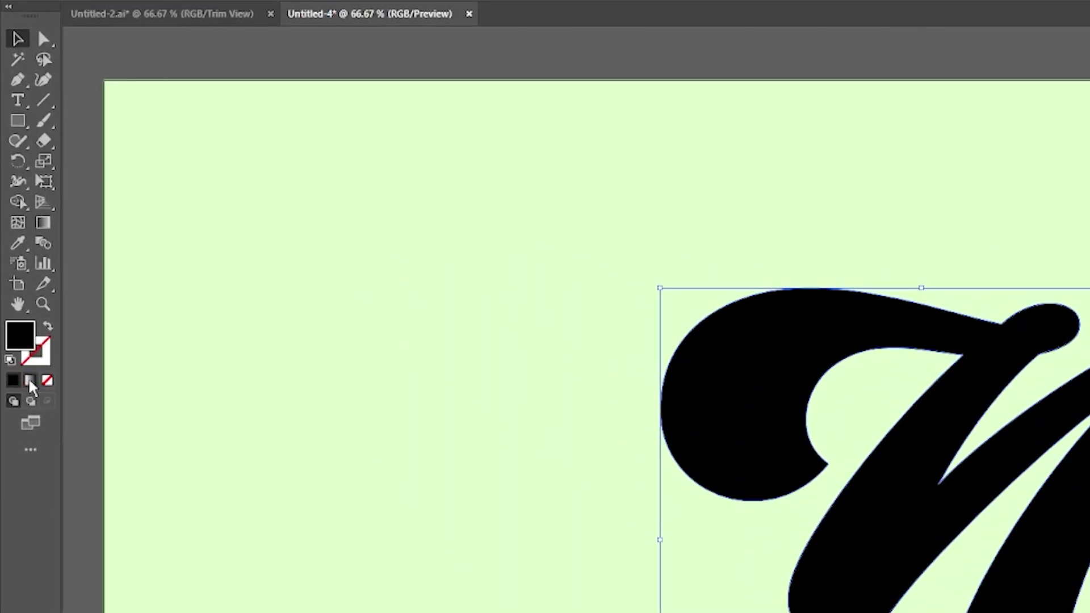
left_click(42, 344)
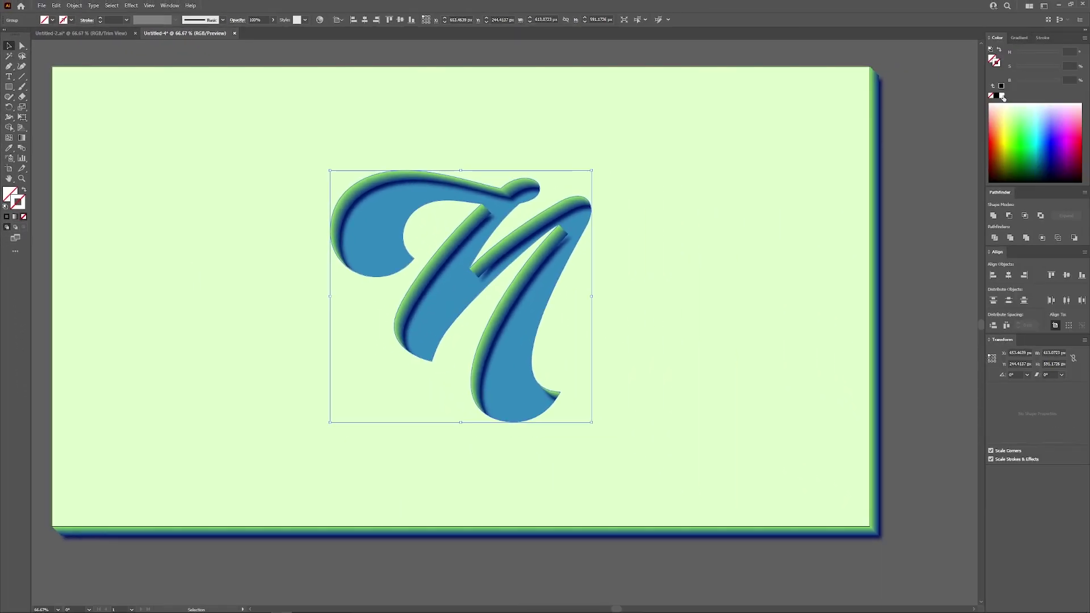
Set the N copy's outline colour to white.
left_click(1003, 97)
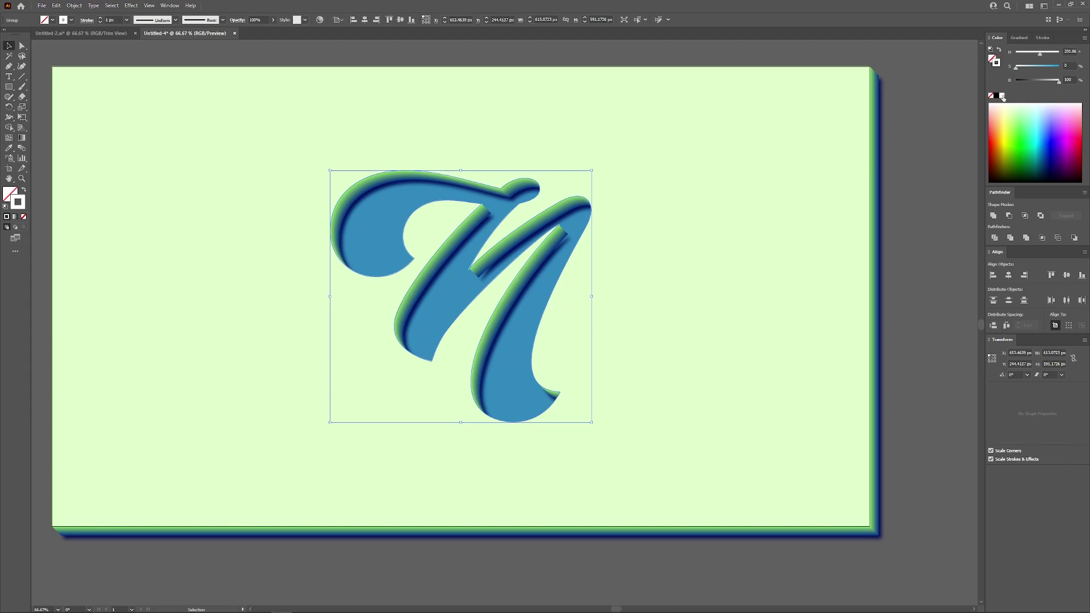
scroll(529, 204, "up", 5)
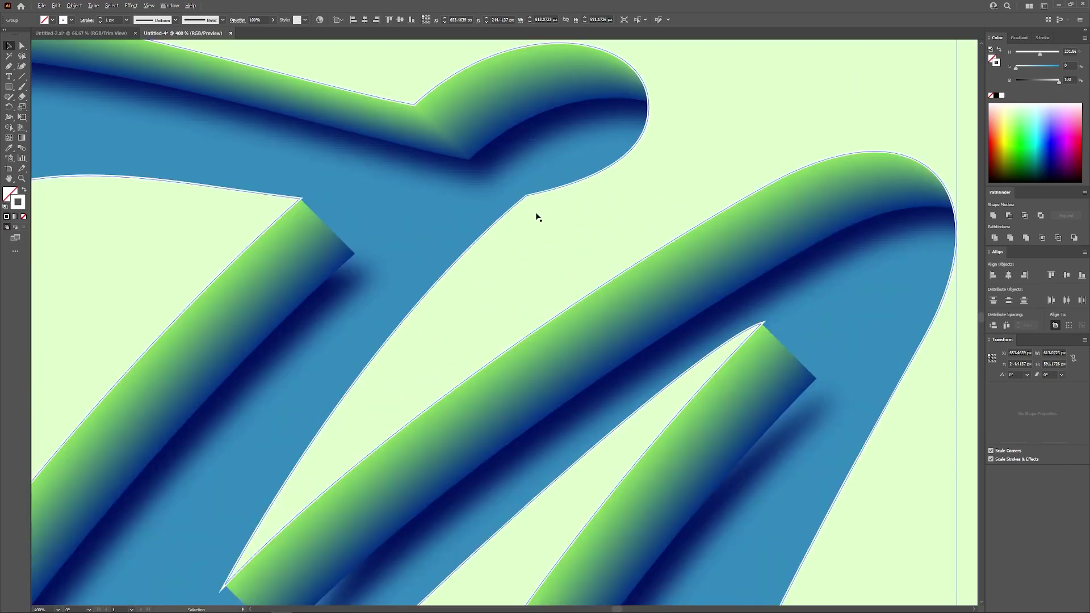
scroll(528, 217, "down", 2)
scroll(523, 220, "up", 1)
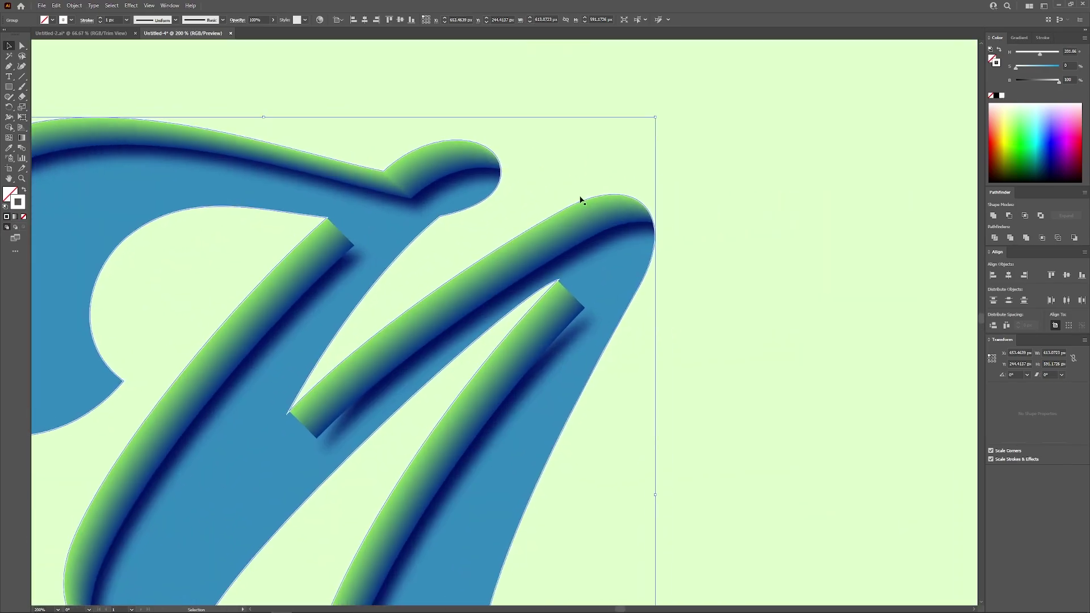
Raise the stroke weight to 15 px and pan along the outlined letter.
left_click(1044, 38)
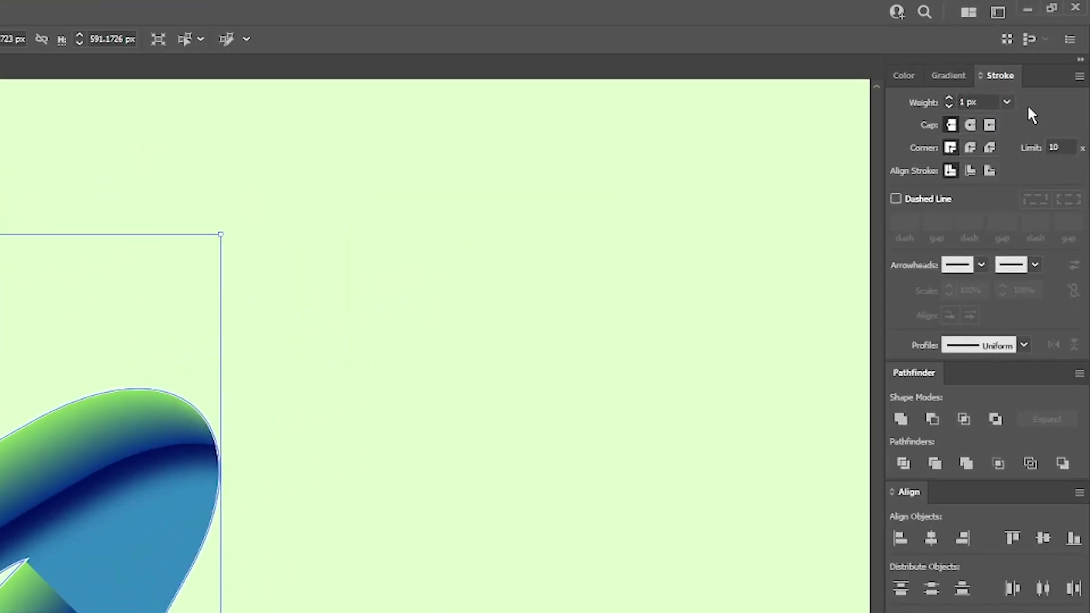
scroll(971, 102, "up", 7)
scroll(972, 102, "down", 4)
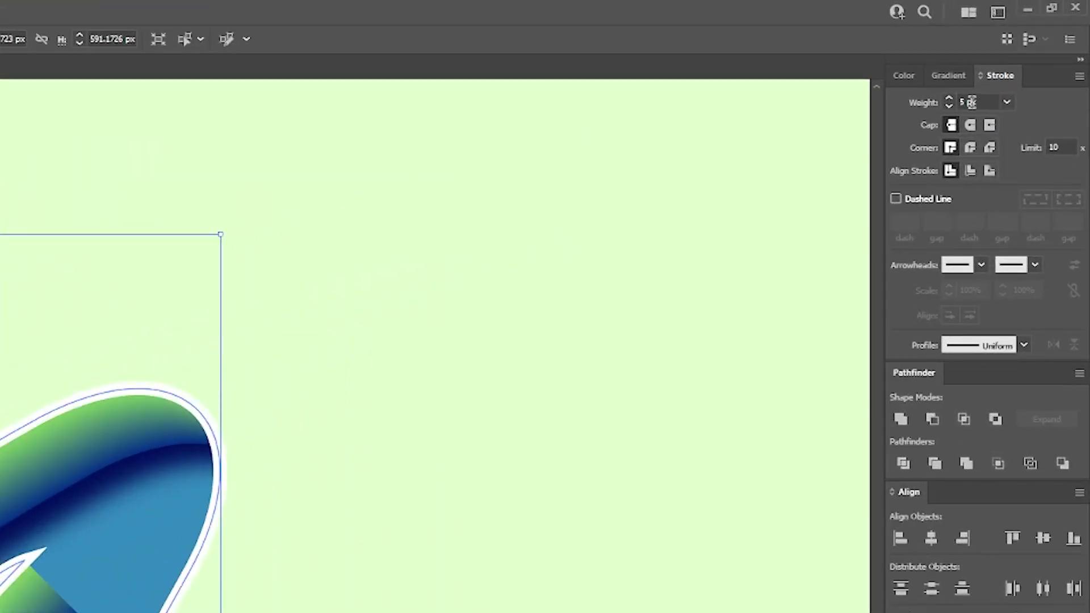
scroll(972, 102, "up", 11)
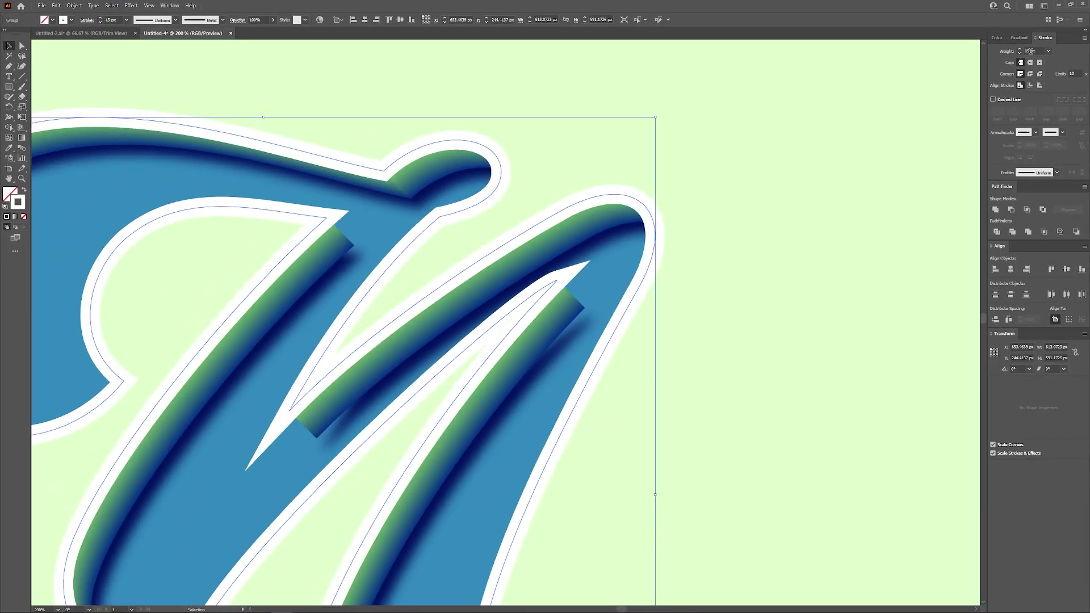
scroll(1030, 51, "down", 1)
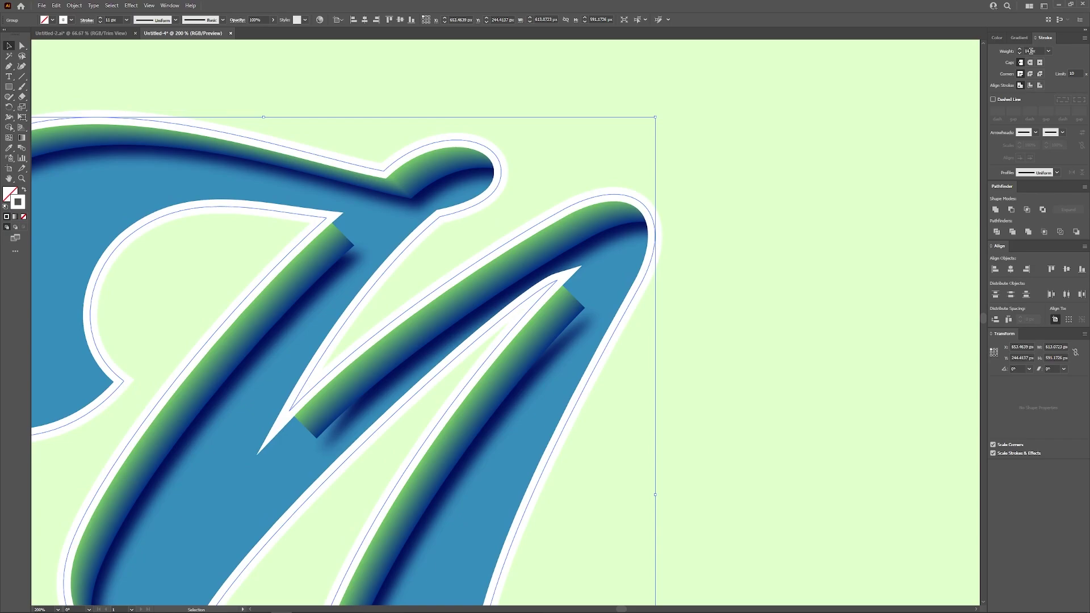
scroll(1031, 51, "up", 3)
scroll(1031, 51, "down", 5)
scroll(1031, 51, "up", 3)
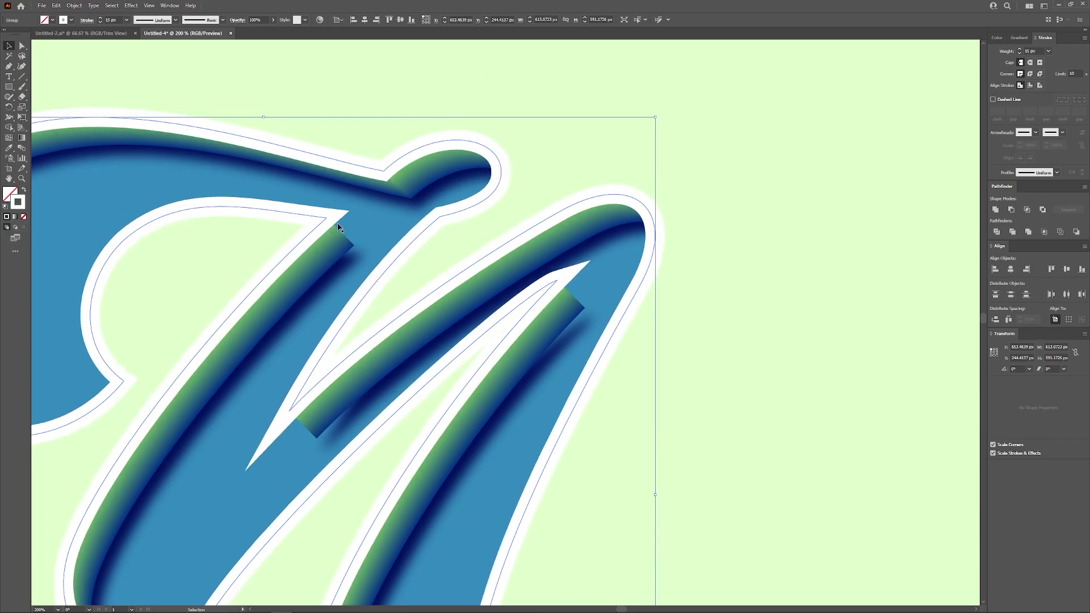
left_click_drag(377, 231, 428, 373)
left_click_drag(579, 308, 512, 272)
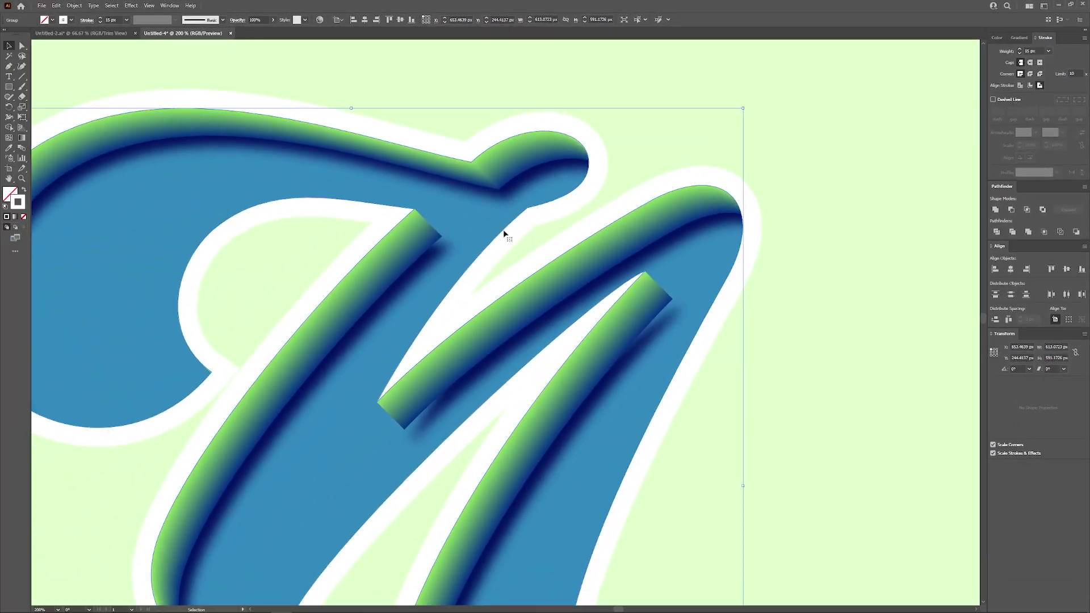
Thin the white outline to 7 px and fade it to 57% opacity.
type("8")
key("Return")
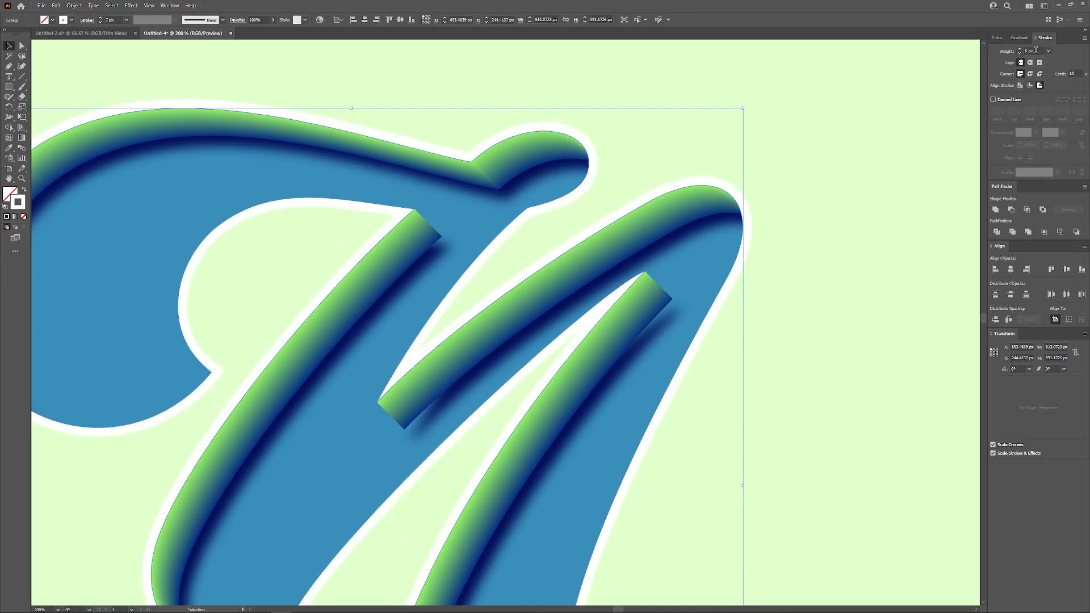
scroll(1037, 50, "up", 3)
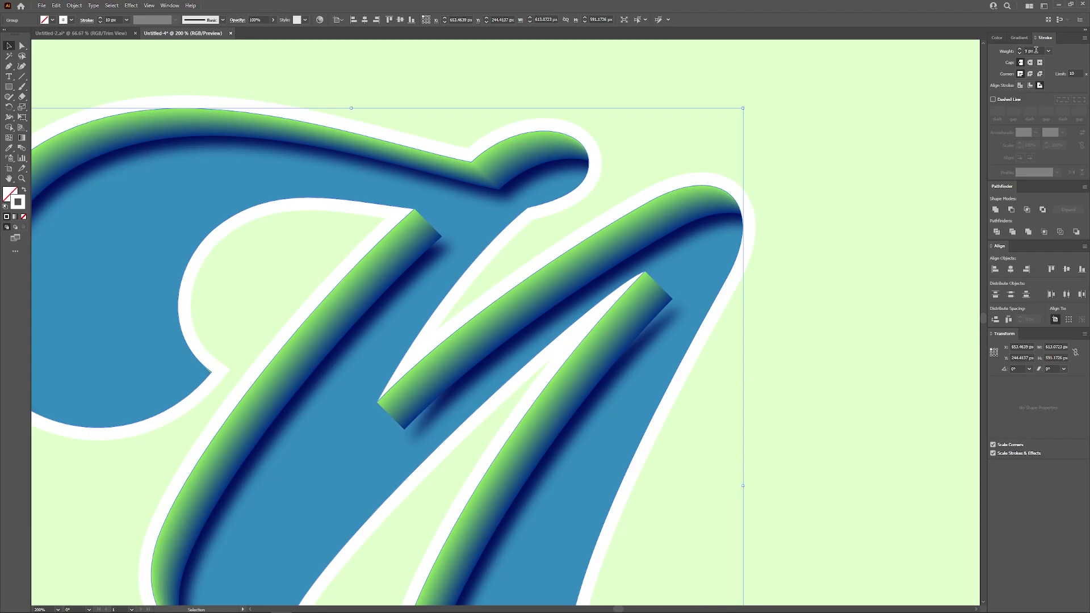
scroll(1036, 50, "down", 2)
scroll(650, 185, "down", 5)
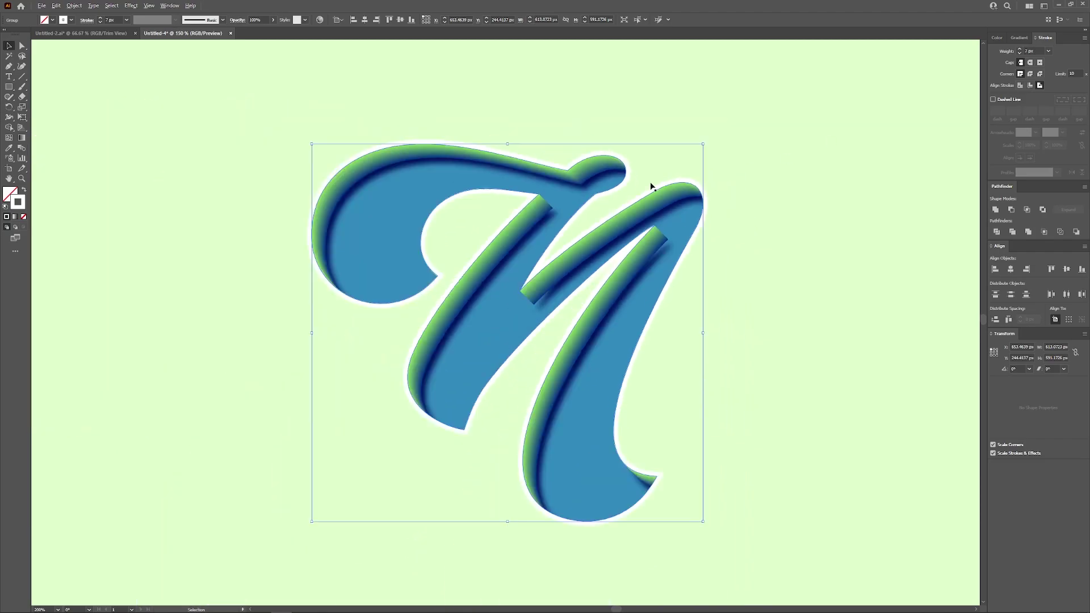
scroll(710, 201, "up", 5)
scroll(470, 205, "left", 2)
scroll(470, 205, "up", 1)
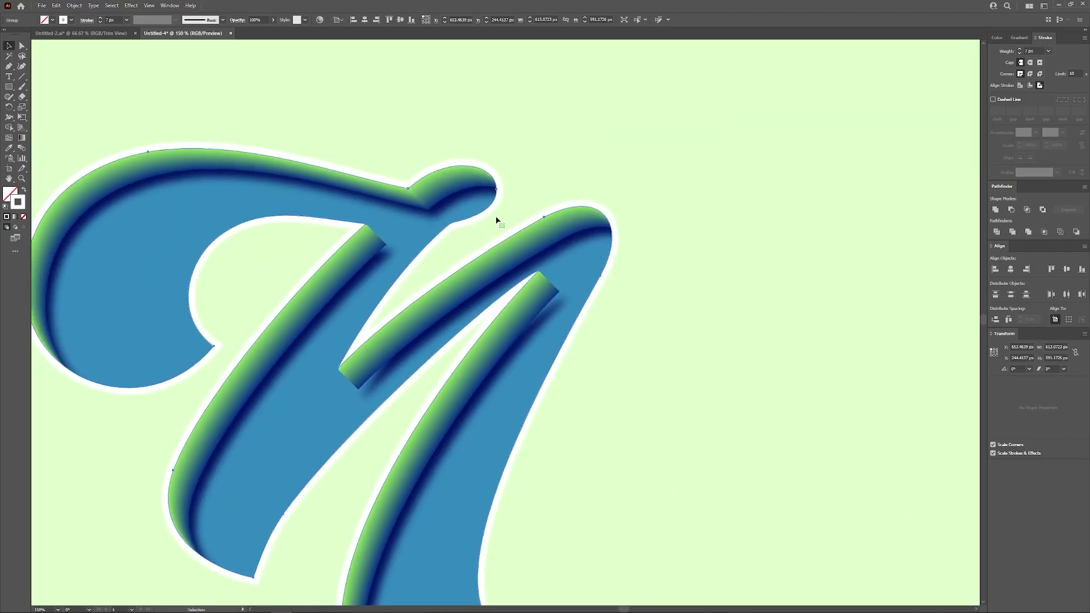
scroll(453, 115, "left", 4)
scroll(453, 115, "up", 1)
scroll(263, 213, "up", 1)
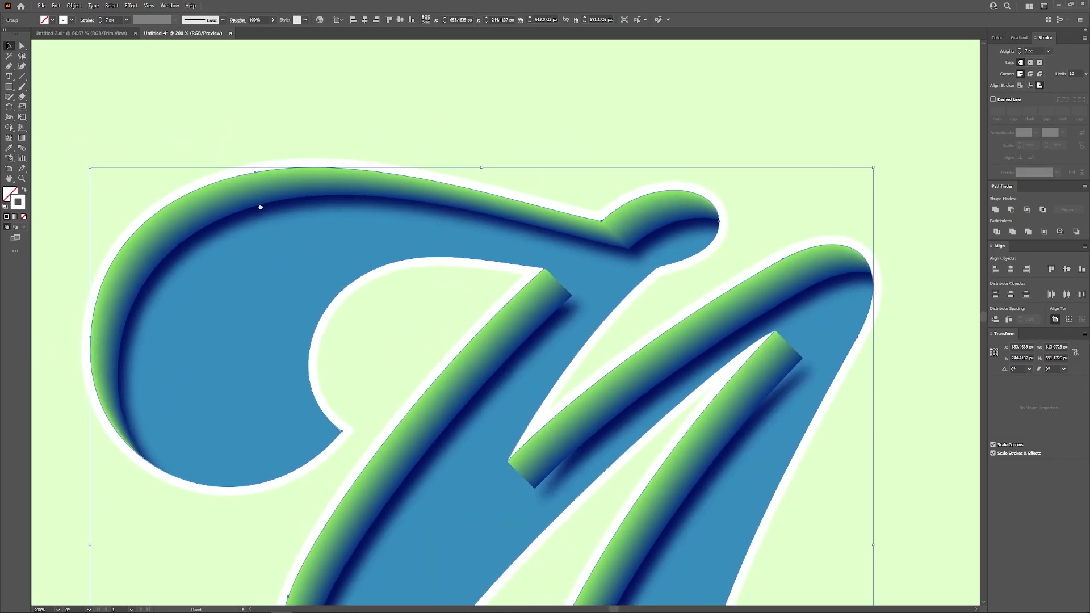
left_click(274, 20)
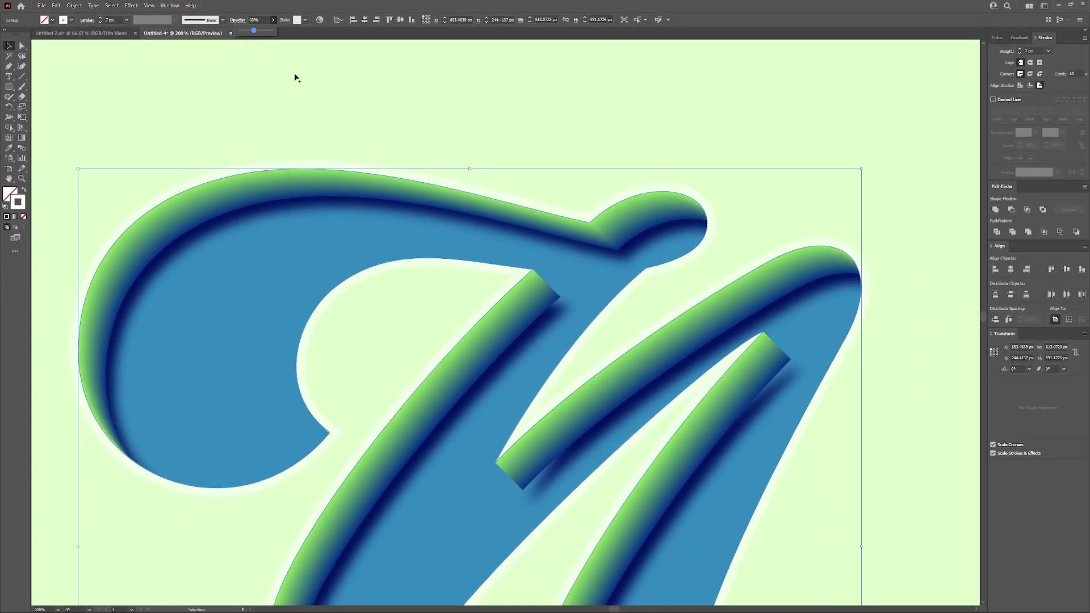
Deselect the lettering, pan the artboard into view and turn on View > Trim View.
scroll(629, 346, "down", 5)
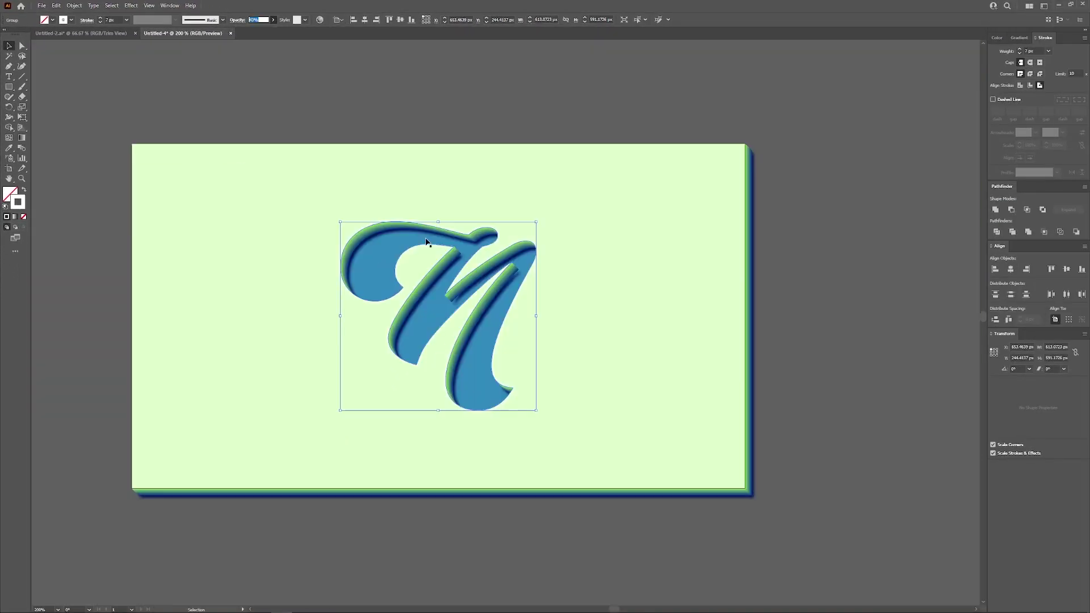
left_click(421, 469)
scroll(431, 397, "up", 2)
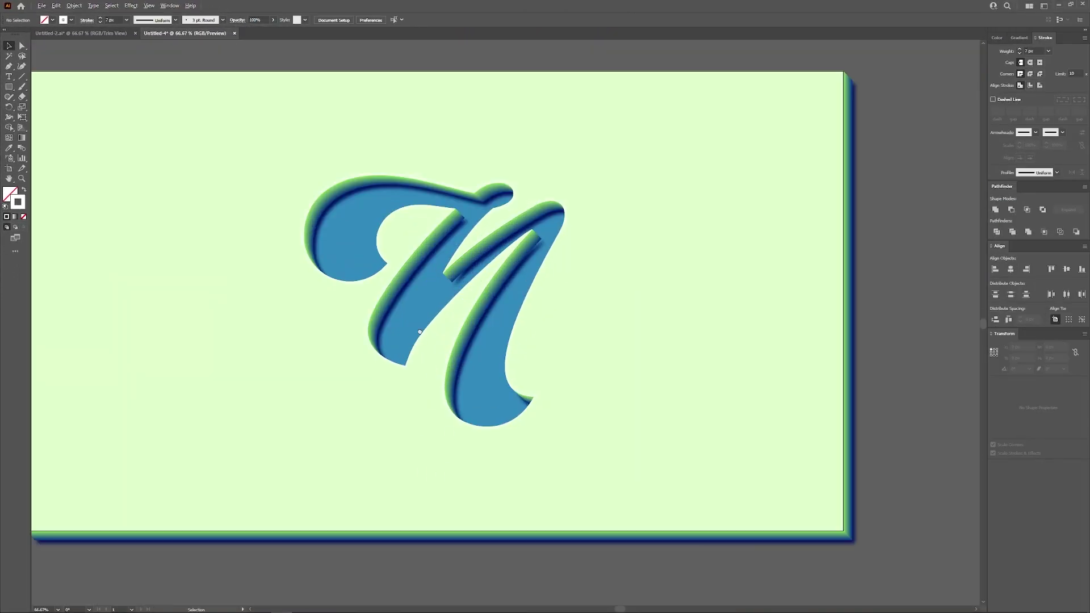
left_click_drag(552, 237, 593, 242)
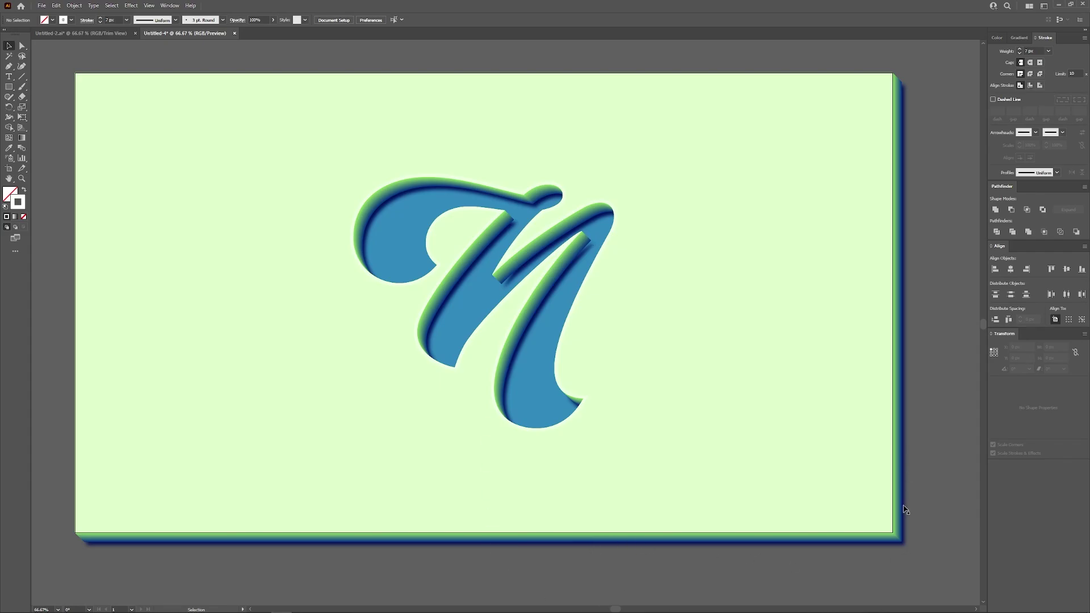
left_click(147, 7)
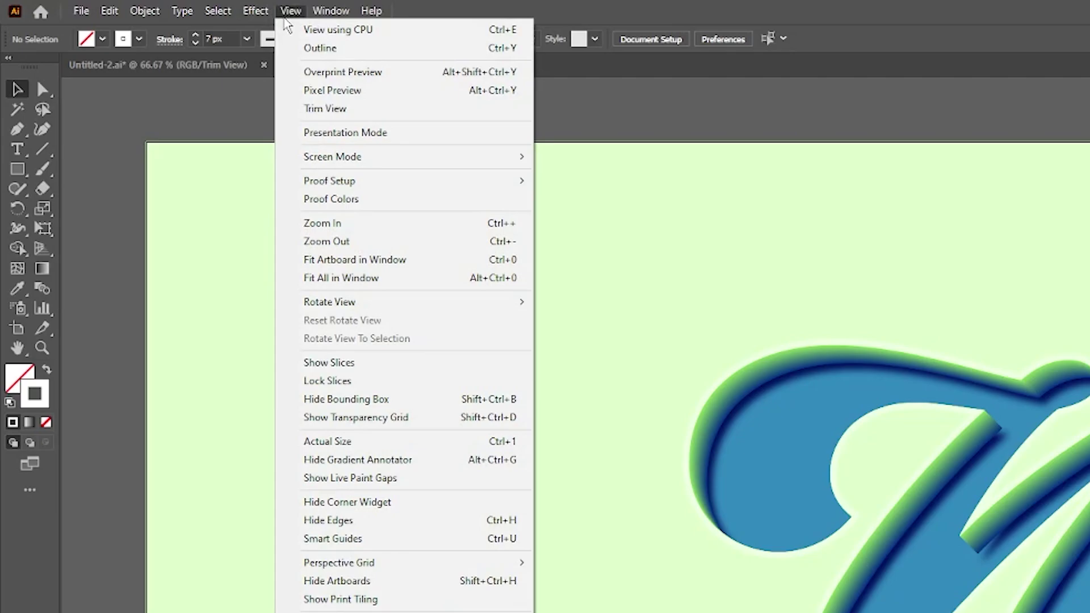
left_click(166, 54)
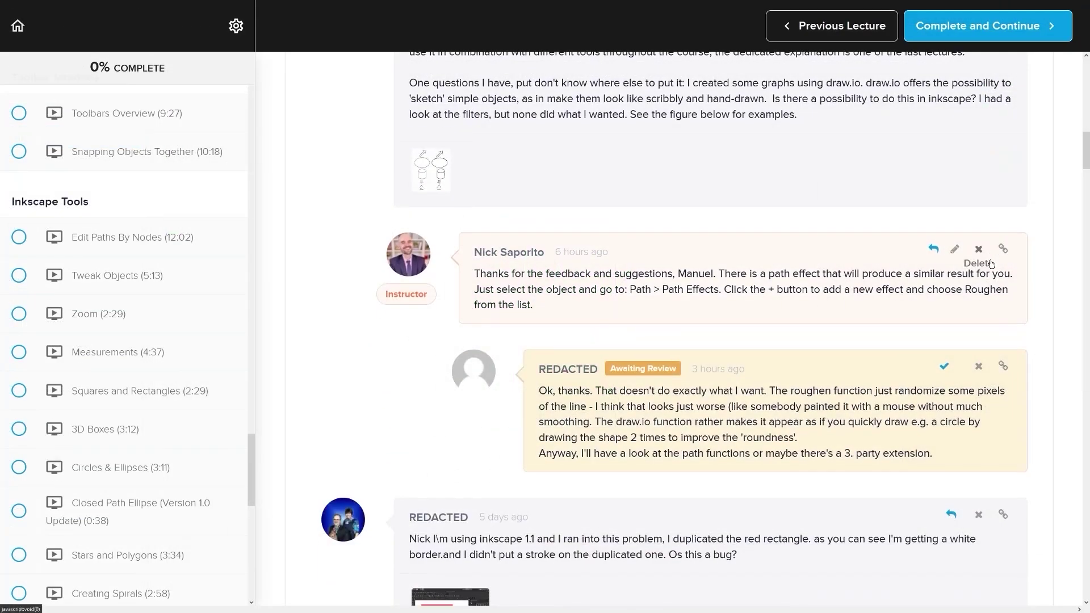
Scroll down the Teachable lecture page.
scroll(990, 265, "down", 5)
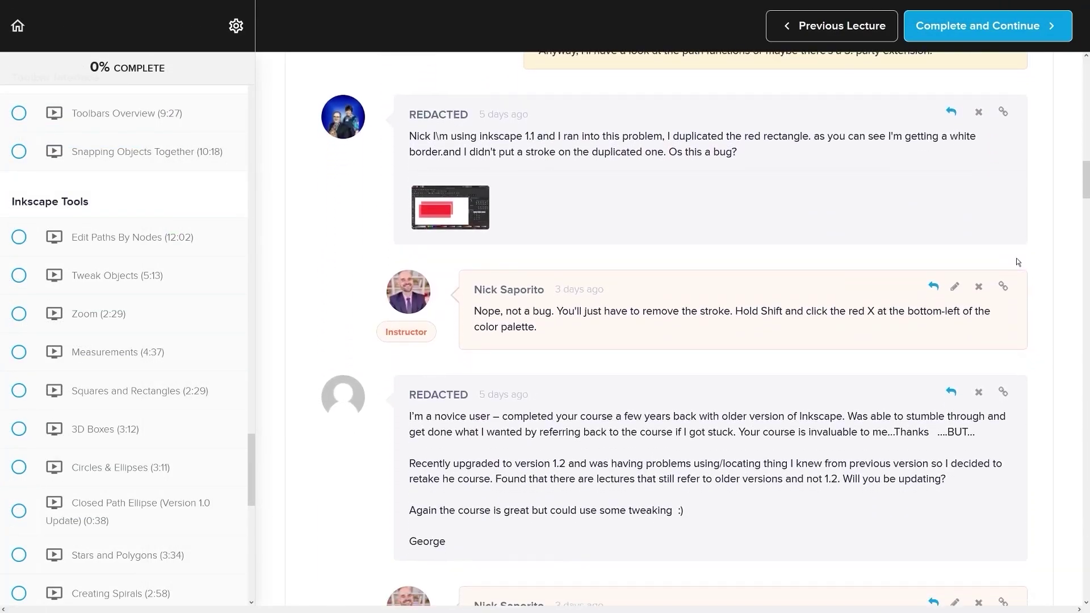